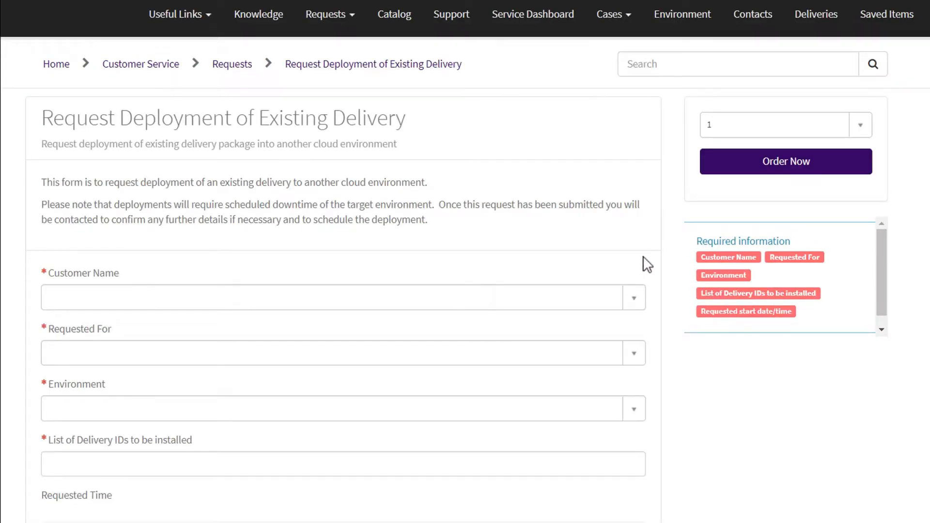
# Step: Set the customer name to IFS AB and choose the first listed contact person as Requested For
pyautogui.click(375, 296)
pyautogui.write('ifs')
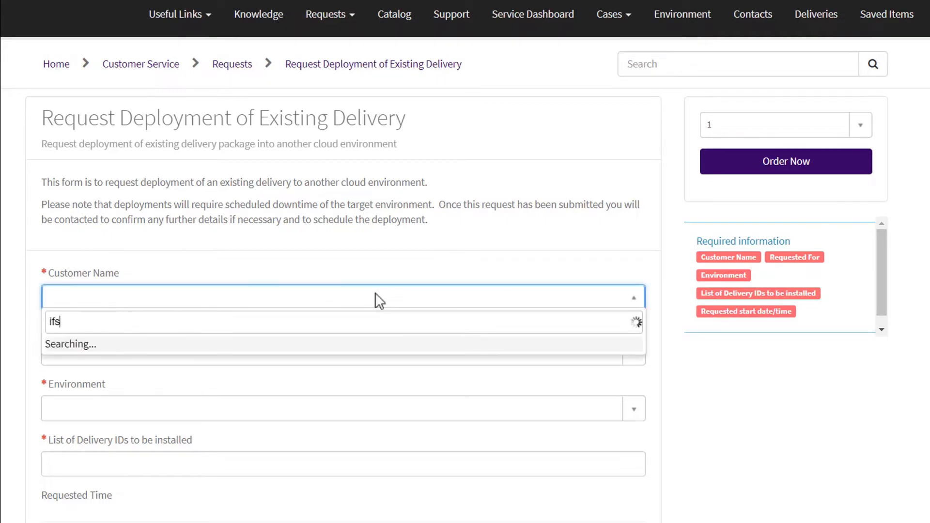
pyautogui.write(' ab')
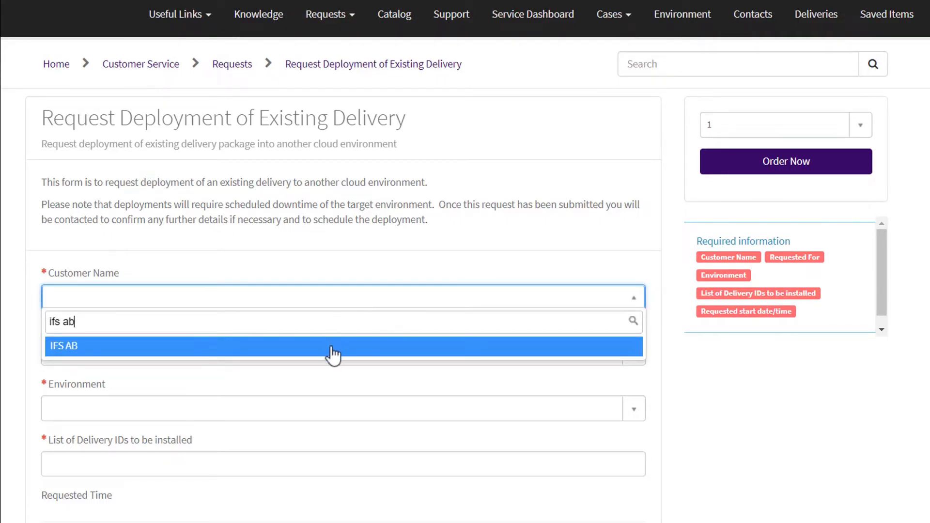
pyautogui.click(333, 347)
pyautogui.click(280, 352)
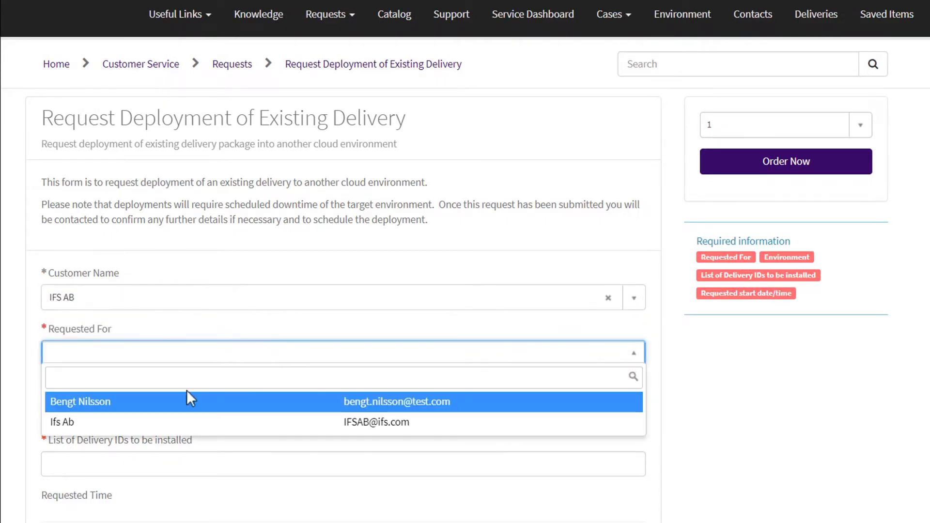
pyautogui.click(188, 403)
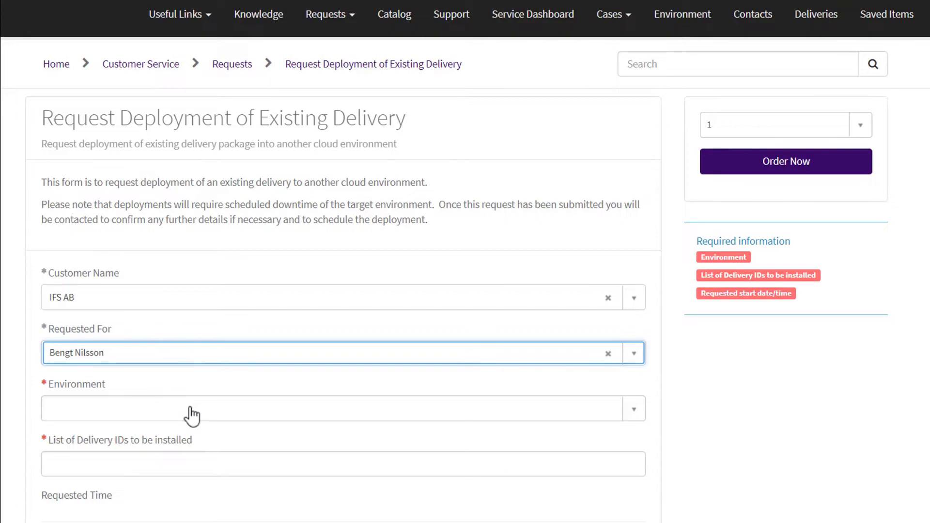
# Step: Select the IBIZ-APP10-PRD - IFS Applications 10 environment and enter "Release 001" as the delivery ID to install
pyautogui.click(190, 408)
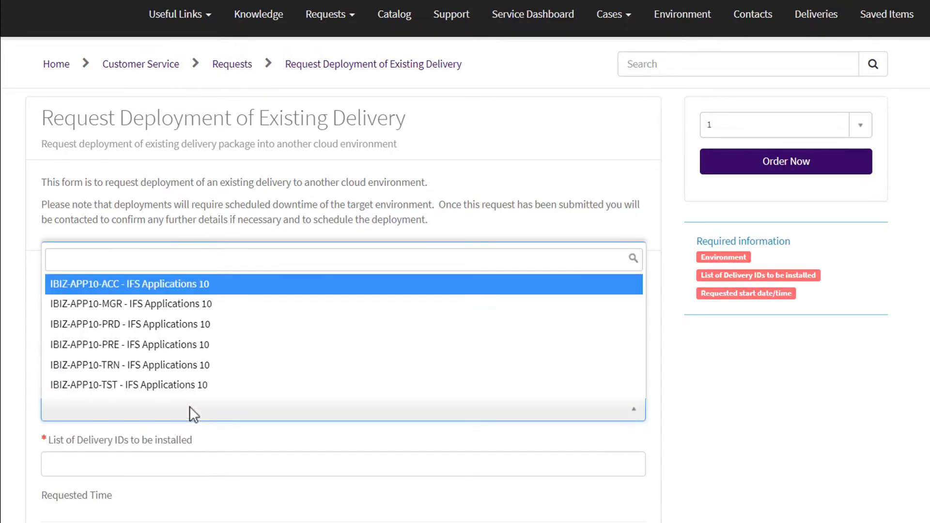
pyautogui.click(232, 330)
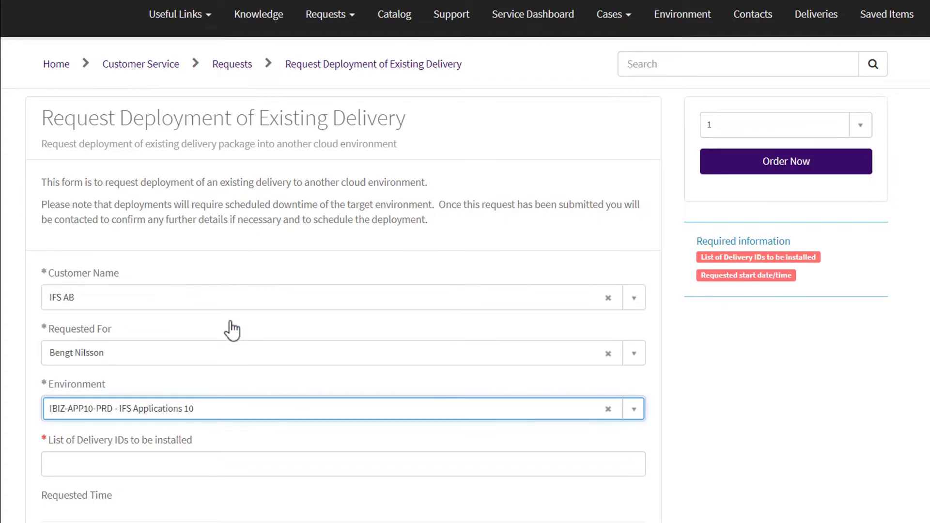
pyautogui.scroll(-3, 233, 330)
pyautogui.click(221, 322)
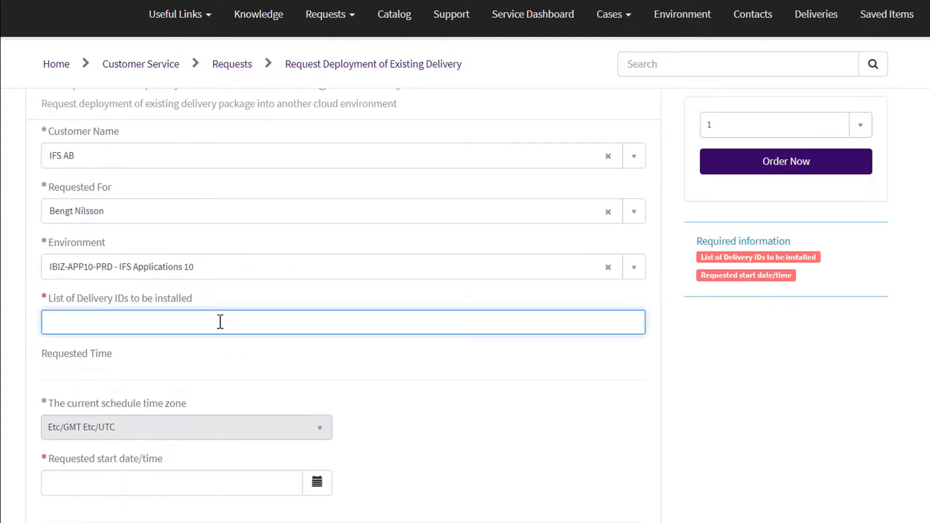
pyautogui.write('Release')
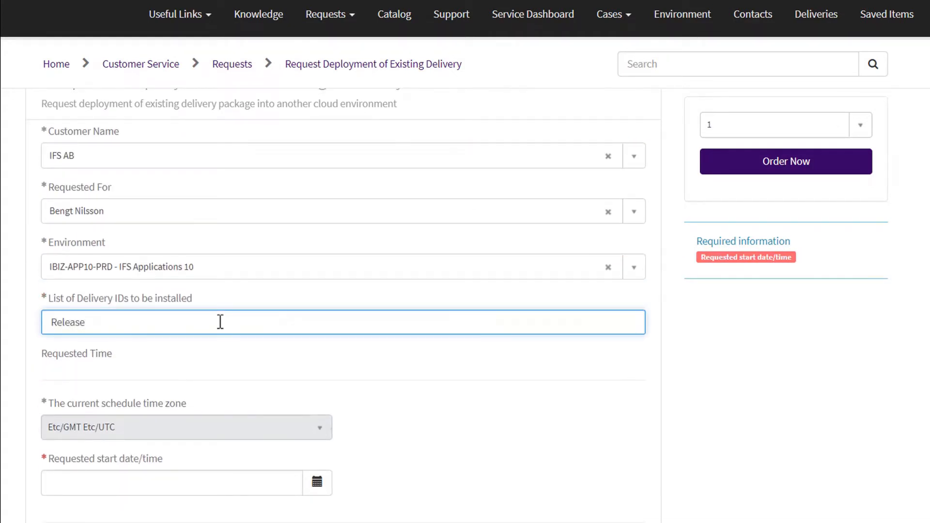
pyautogui.write(' 001')
# Step: Set the requested start to 2021-10-09 with hour 00 and minute 00, and order the deployment
pyautogui.scroll(-2, 377, 394)
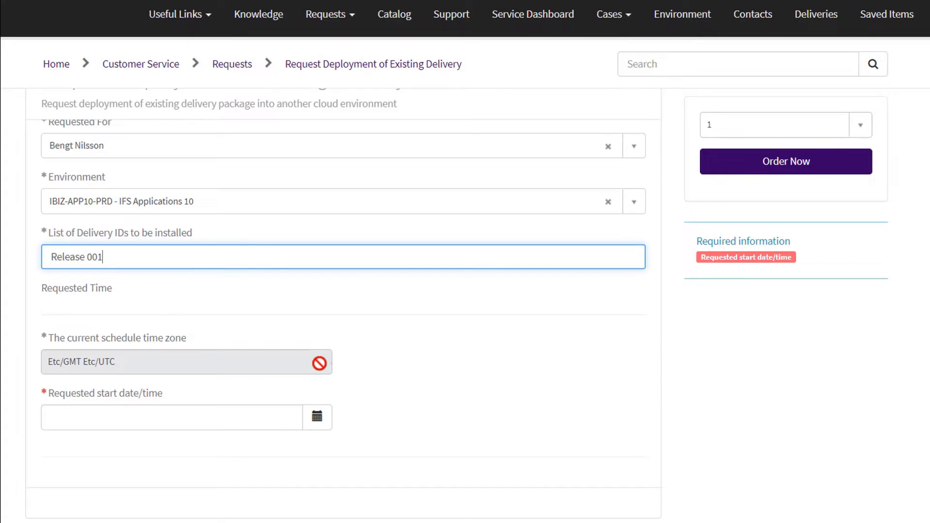
pyautogui.click(263, 414)
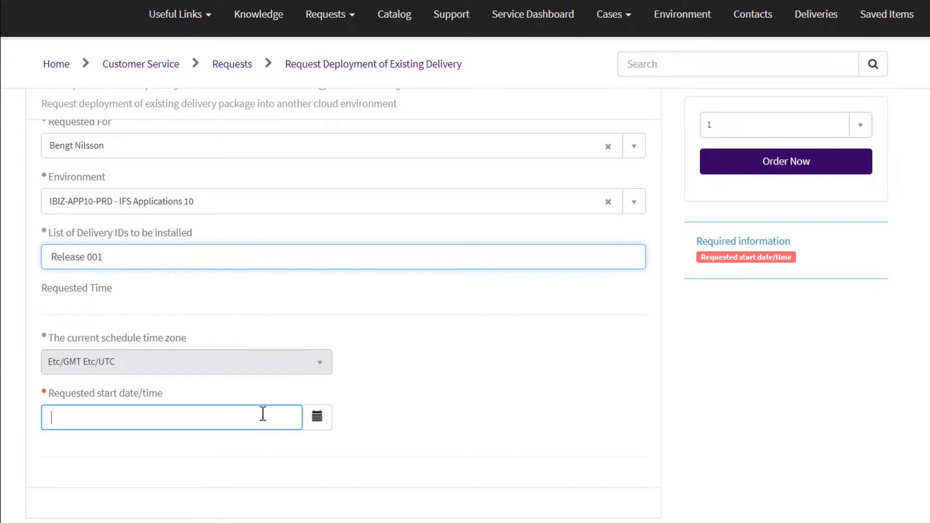
pyautogui.click(317, 417)
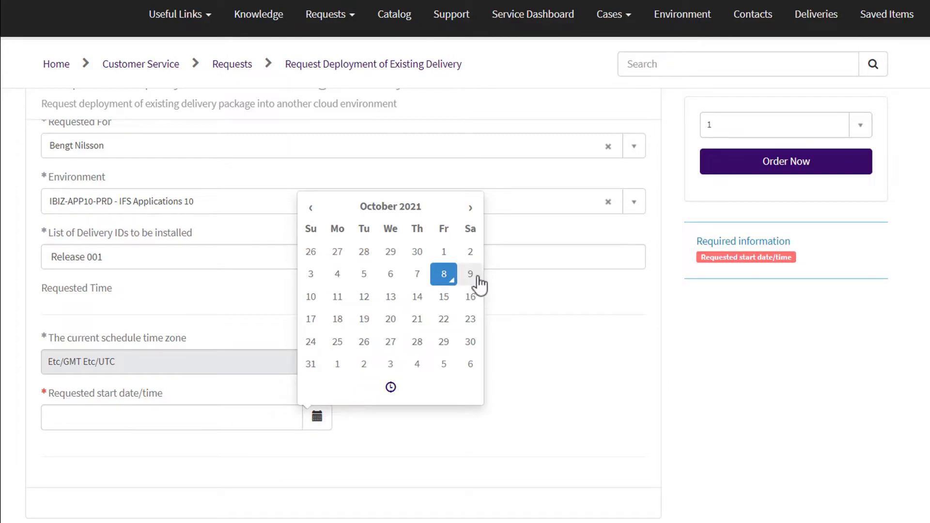
pyautogui.click(472, 278)
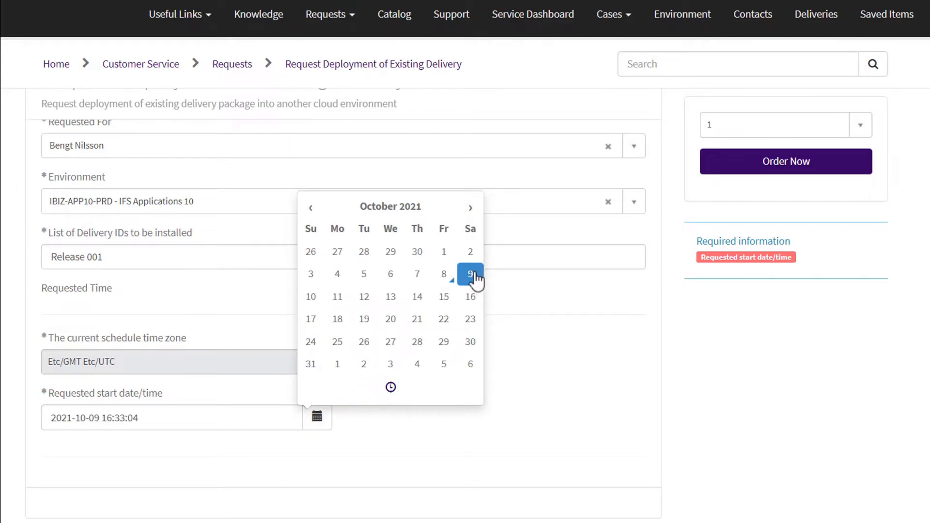
pyautogui.click(392, 387)
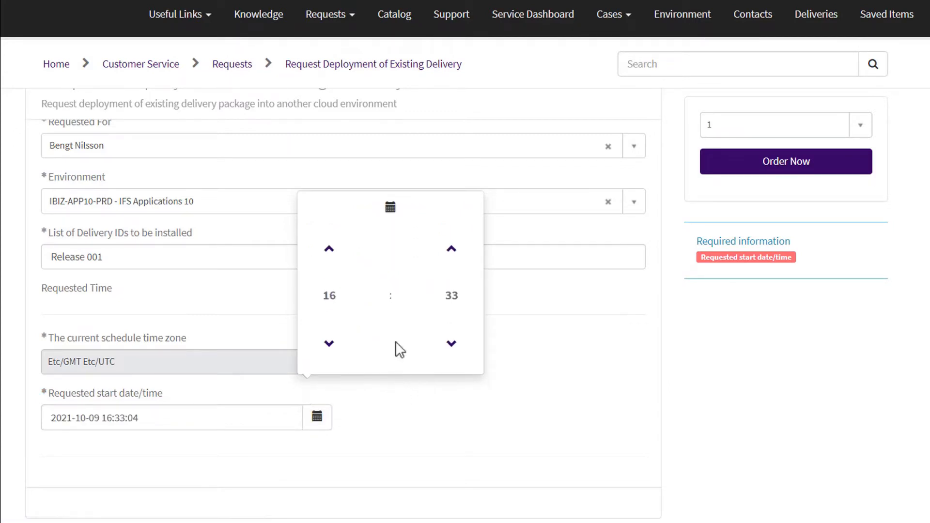
pyautogui.click(330, 296)
pyautogui.click(325, 249)
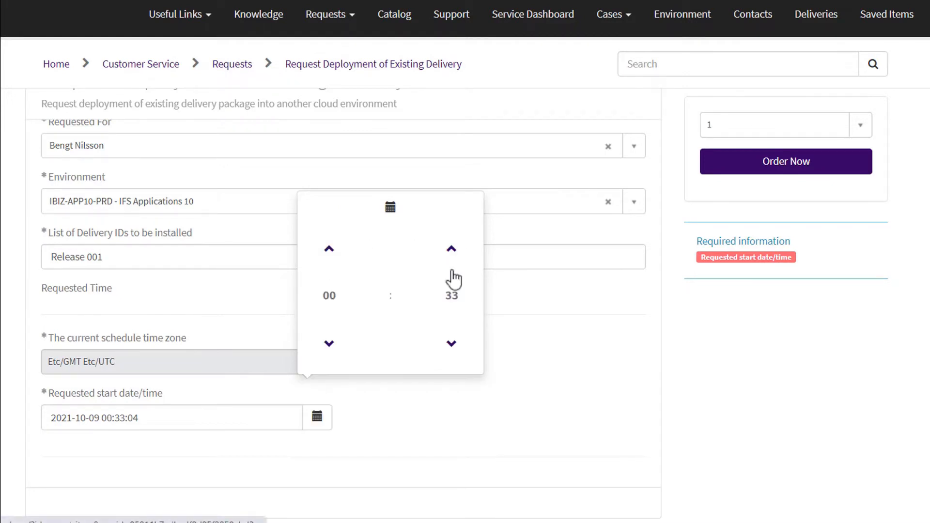
pyautogui.click(454, 297)
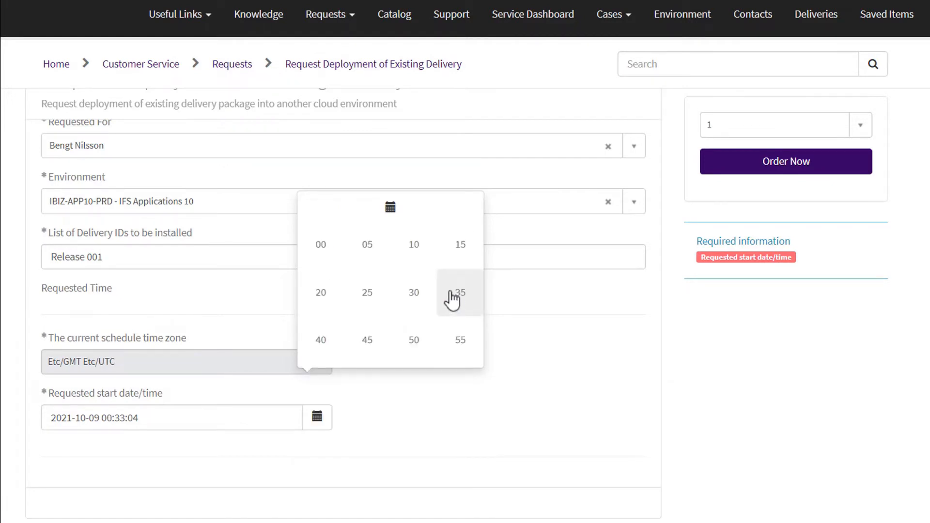
pyautogui.click(338, 261)
pyautogui.click(394, 407)
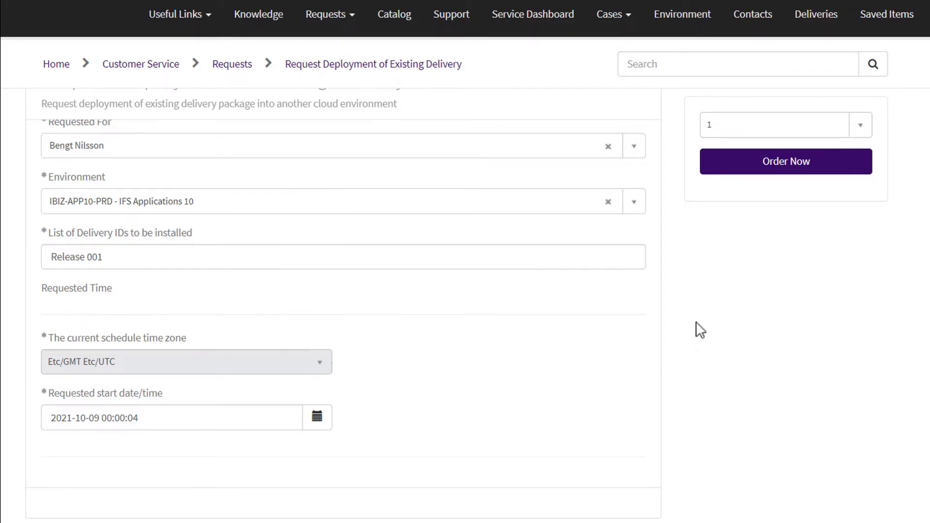
pyautogui.click(839, 172)
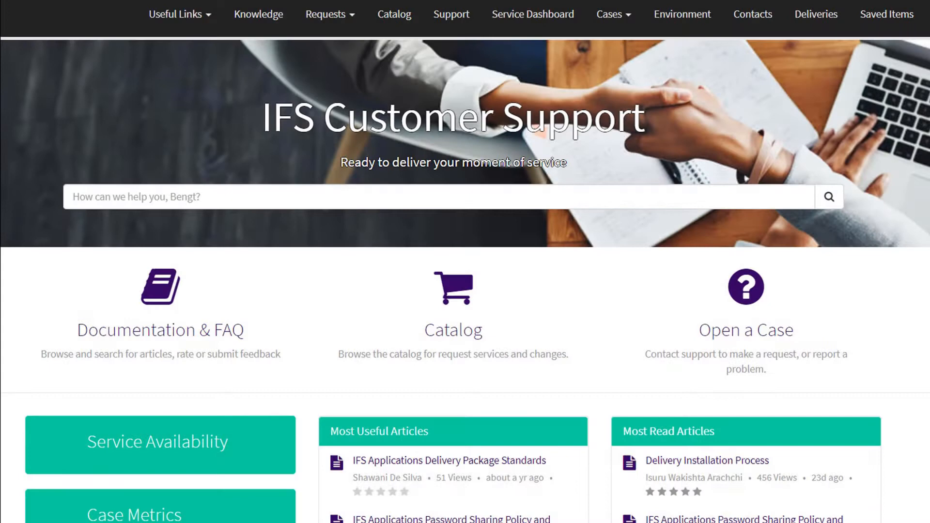
# Step: Search for "password sharing policy" and open the IFS Applications Password Sharing Policy and Guidelines article from the knowledge base results
pyautogui.scroll(-3, 465, 291)
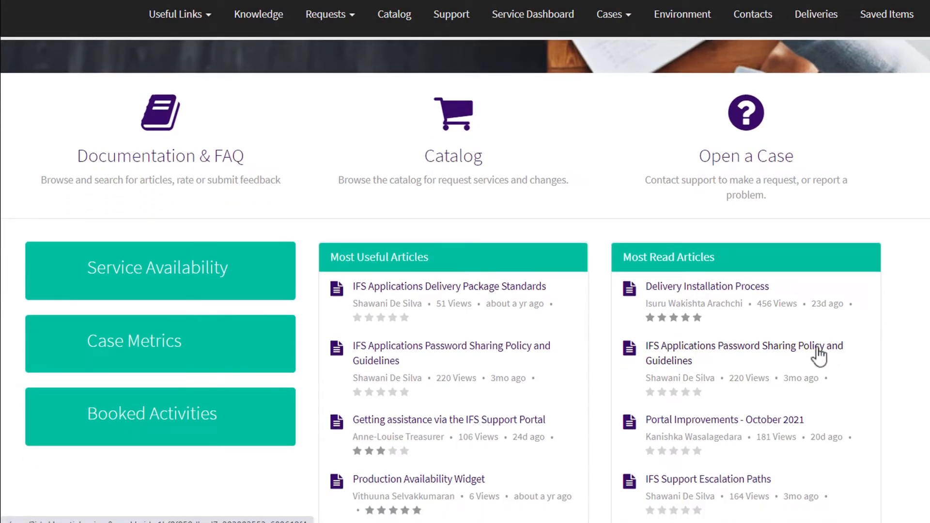
pyautogui.scroll(4, 720, 145)
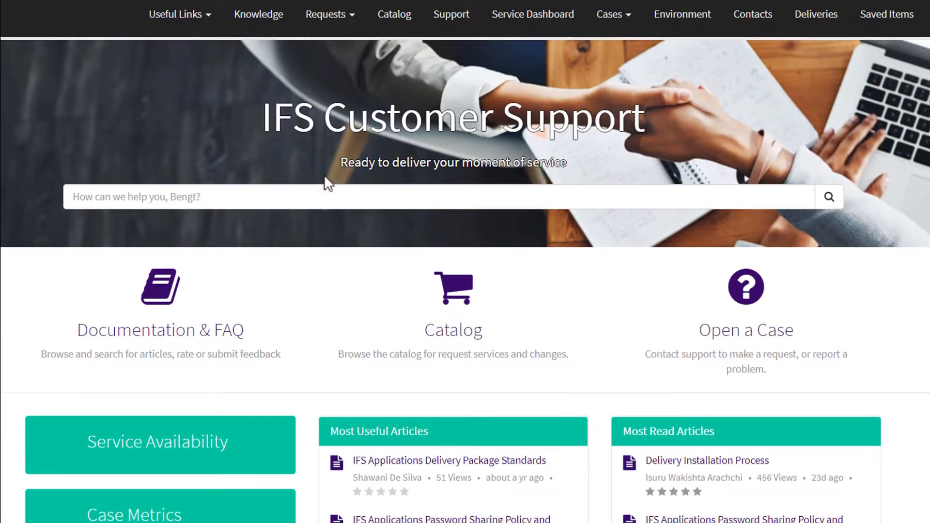
pyautogui.click(268, 193)
pyautogui.write('pass')
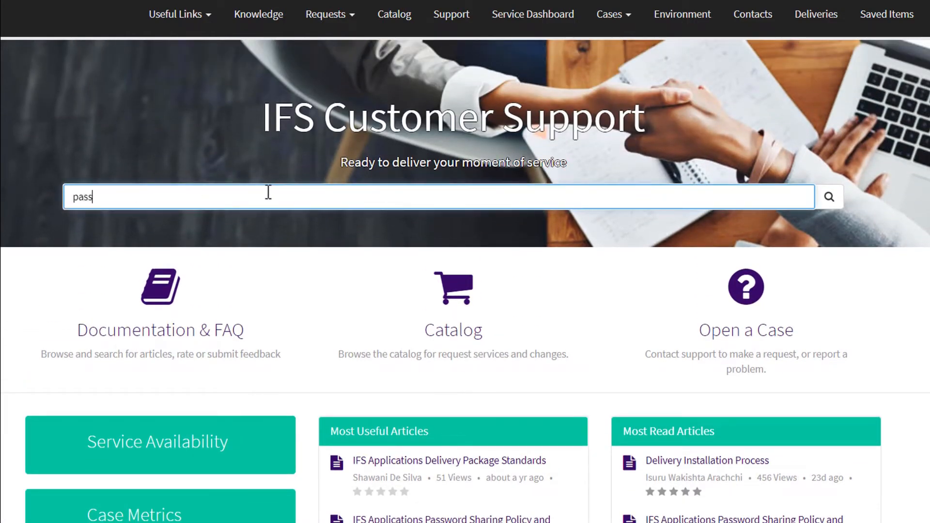
pyautogui.write('word sharing policy')
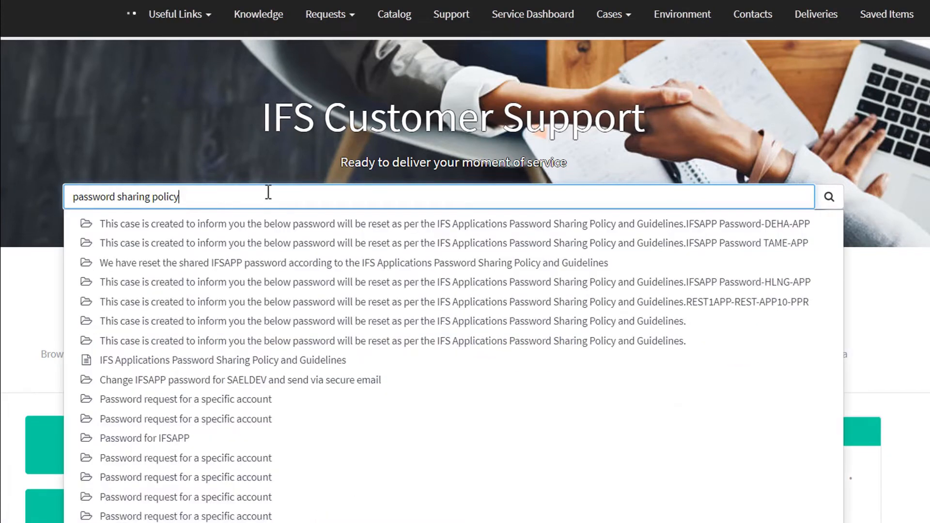
pyautogui.press('Return')
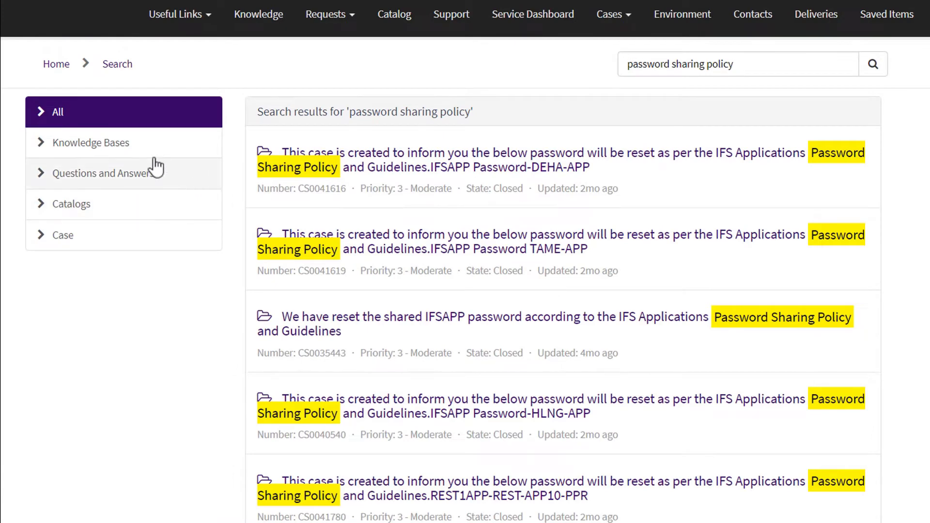
pyautogui.click(119, 156)
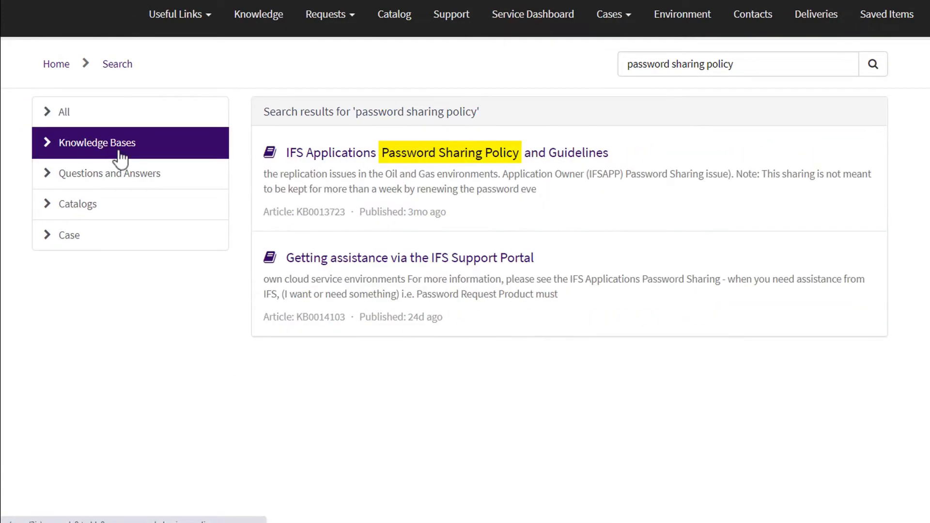
pyautogui.click(562, 162)
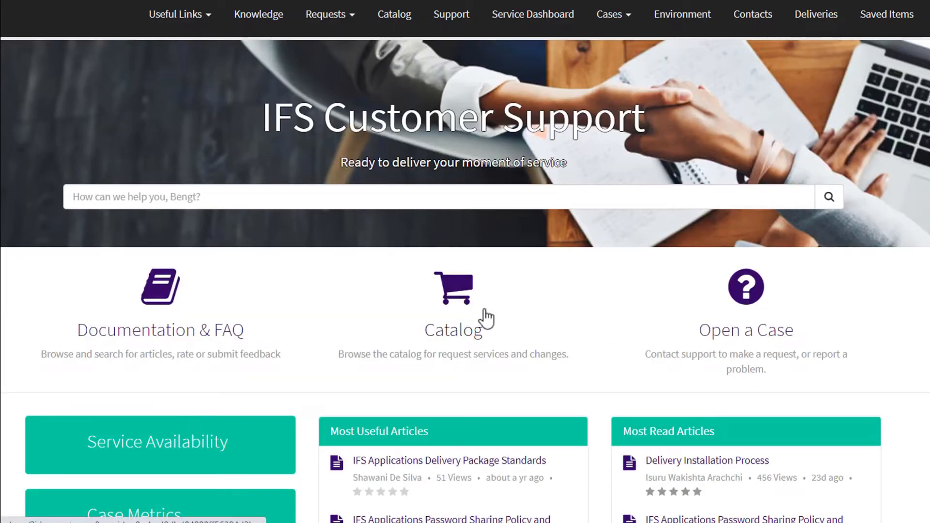
# Step: Start a Password Request from the catalog, with IFS AB as the account and Ifs Ab as Requested For
pyautogui.click(486, 318)
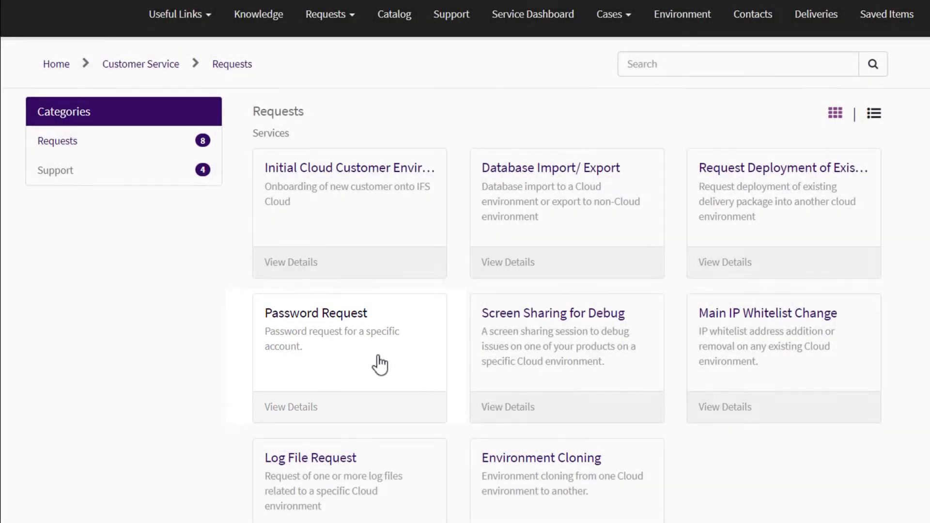
pyautogui.click(379, 365)
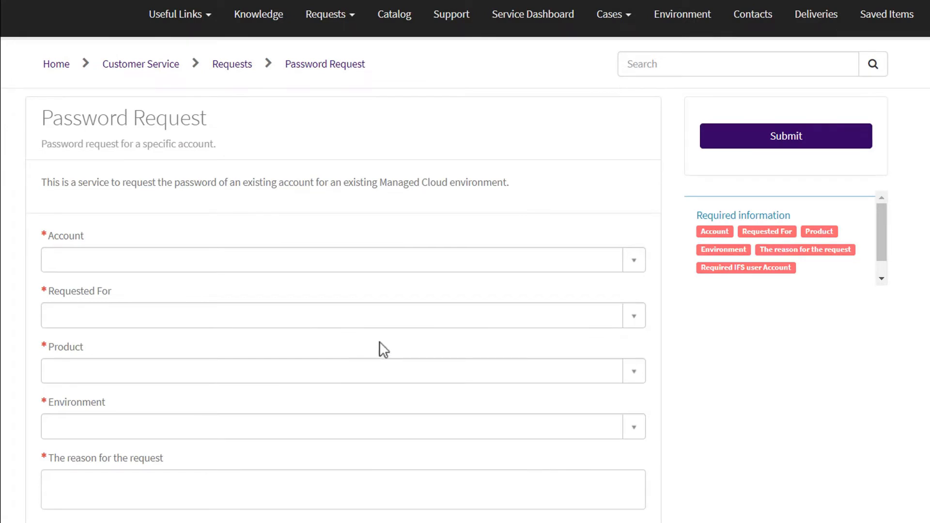
pyautogui.click(381, 265)
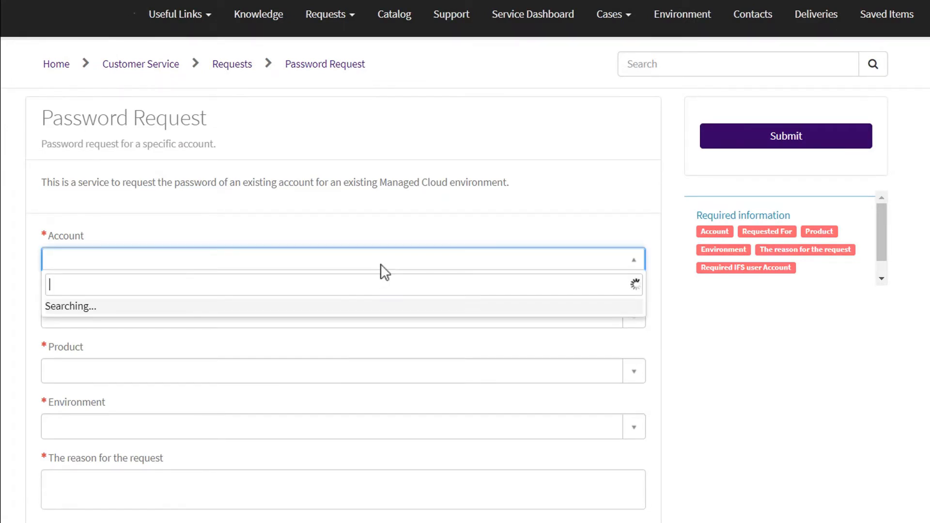
pyautogui.write('ifs a')
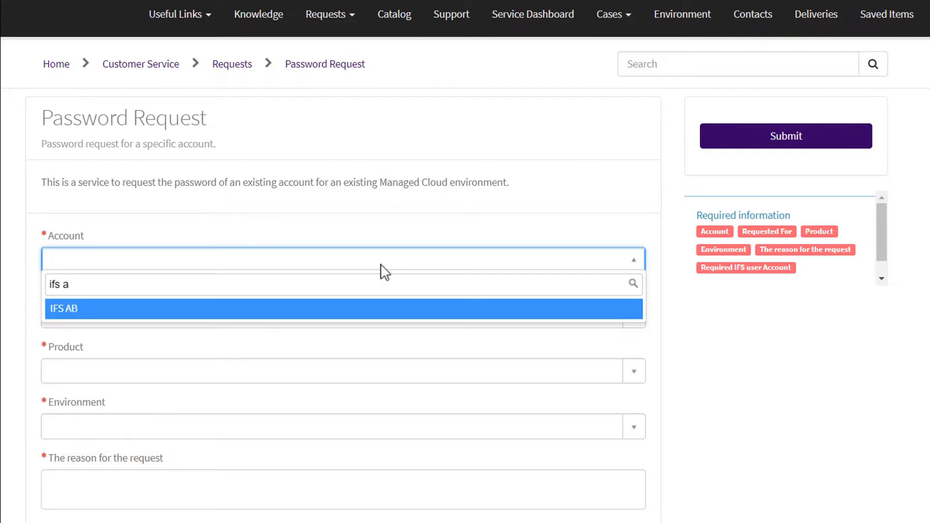
pyautogui.click(331, 308)
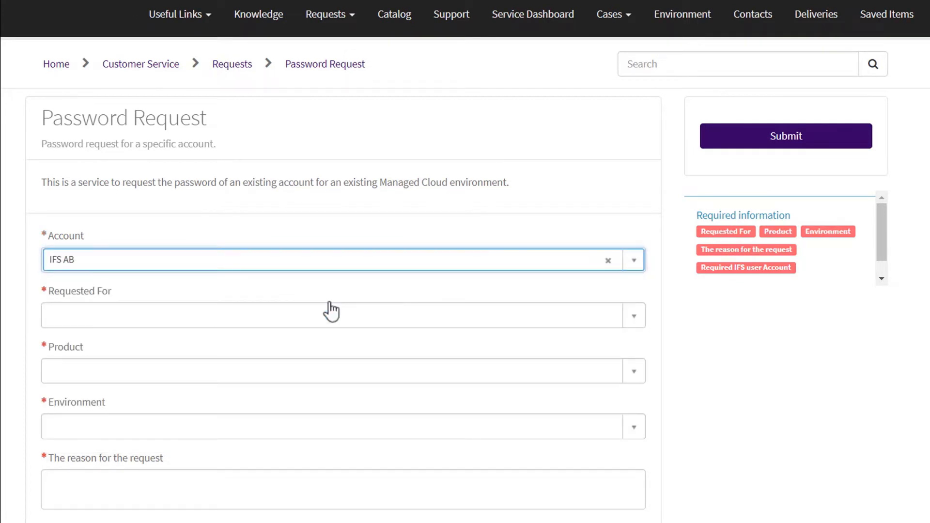
pyautogui.click(391, 327)
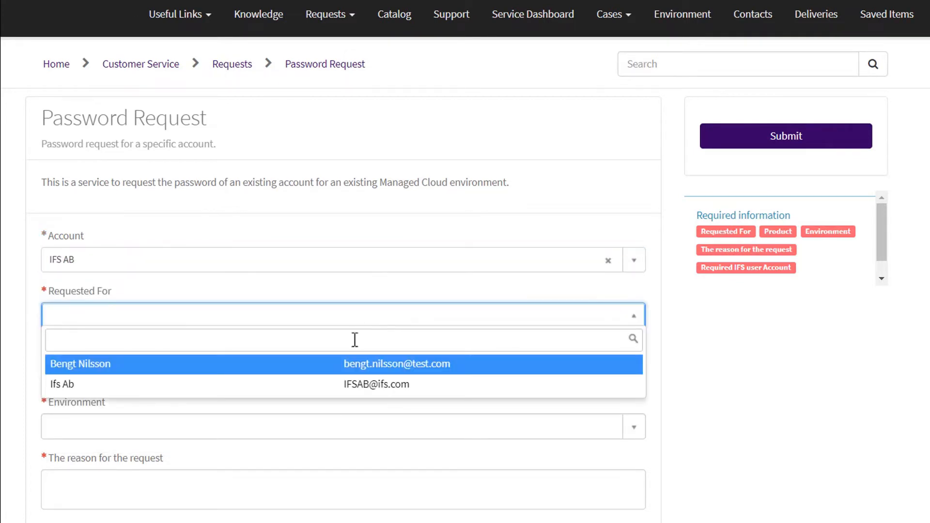
pyautogui.click(364, 386)
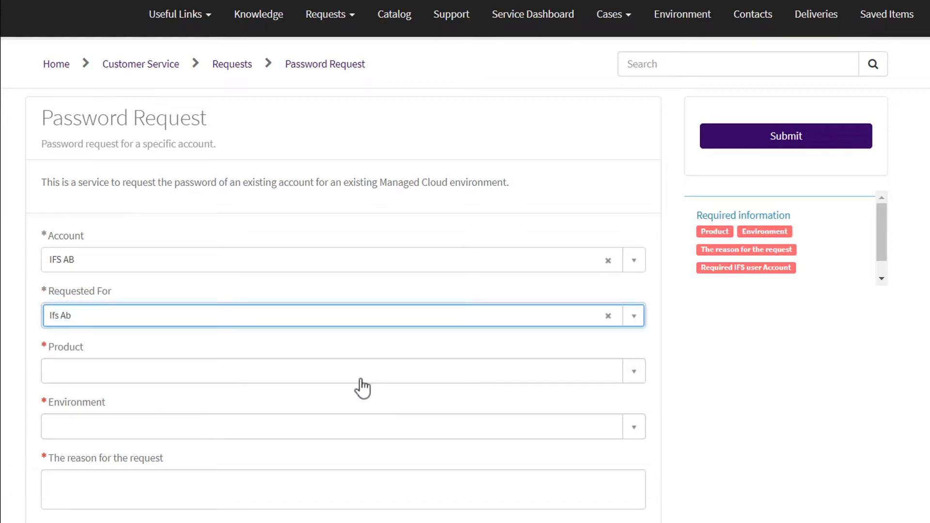
# Step: Set the password request's product to IFS Applications 10 and its environment to IBIZ-APP10-TST
pyautogui.click(380, 376)
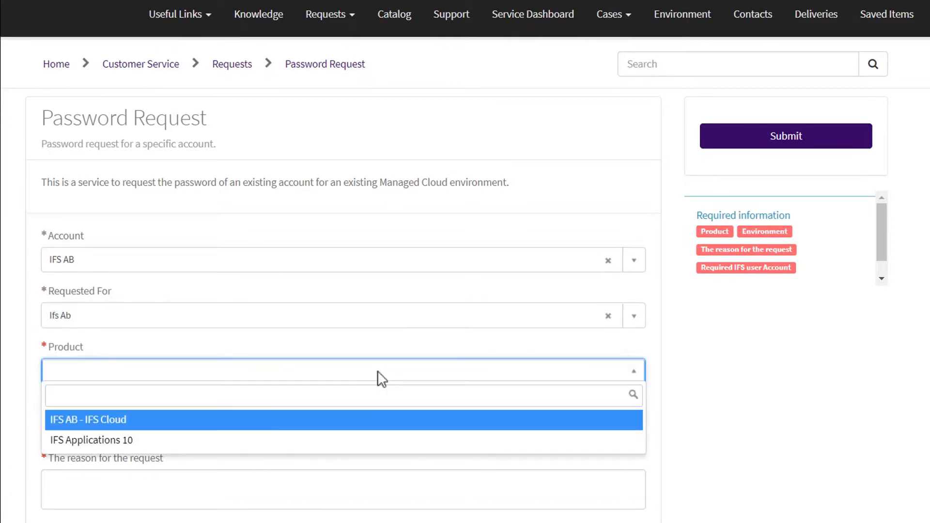
pyautogui.click(257, 441)
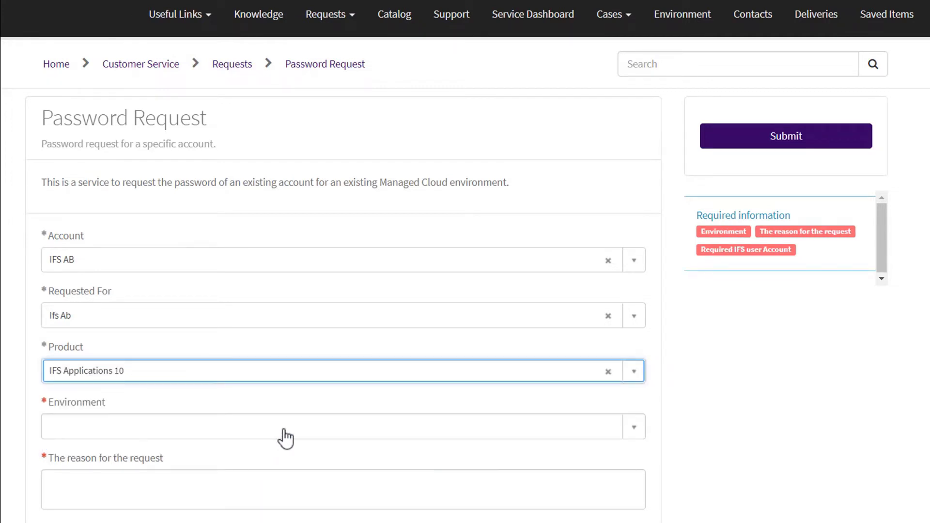
pyautogui.click(392, 438)
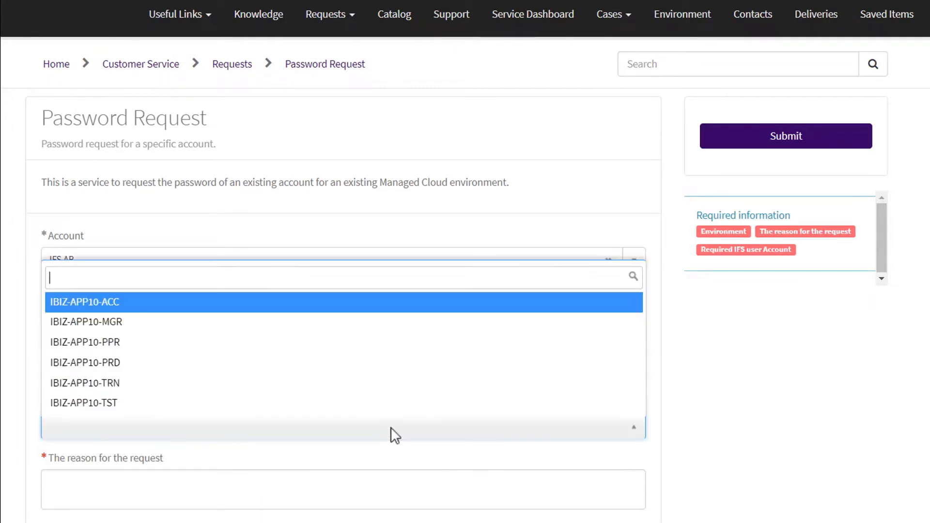
pyautogui.click(230, 404)
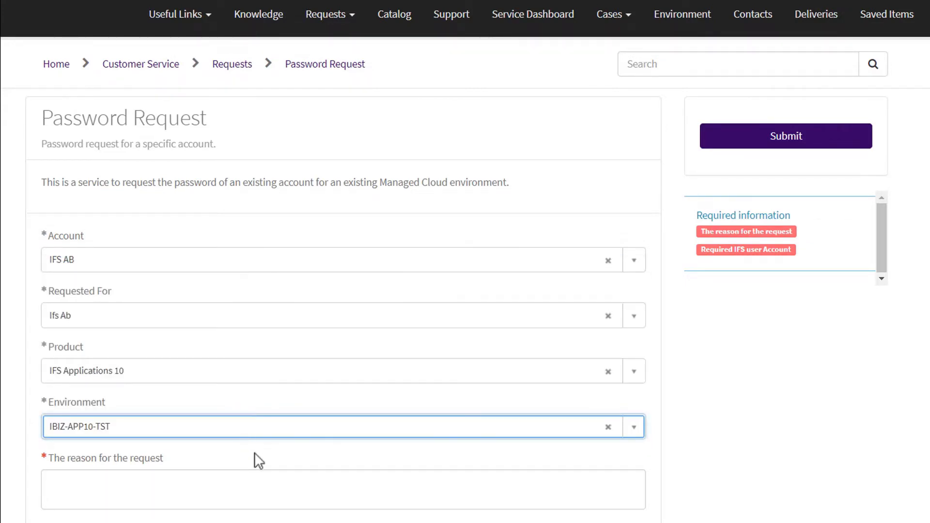
# Step: Enter "Reason" as the reason for the password request and choose IFSADMIN as the required IFS user account
pyautogui.scroll(-3, 254, 453)
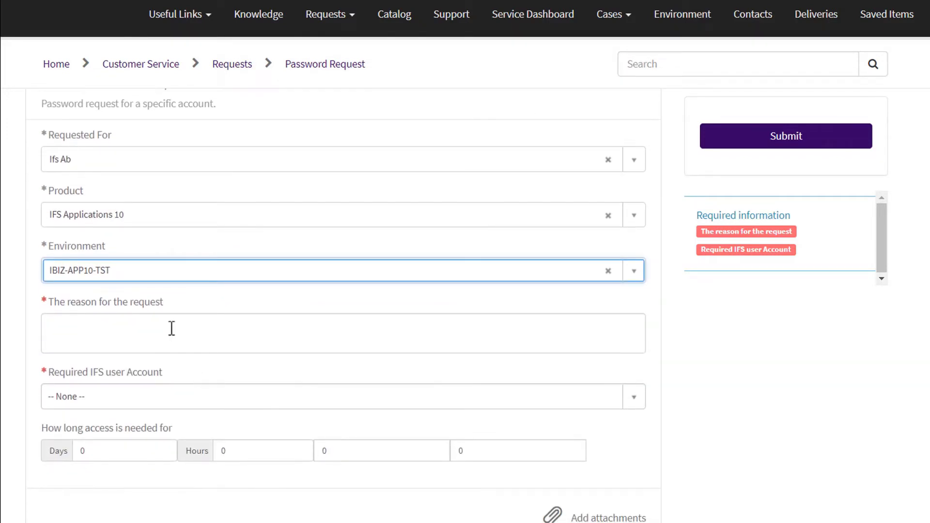
pyautogui.click(172, 328)
pyautogui.write('Reason')
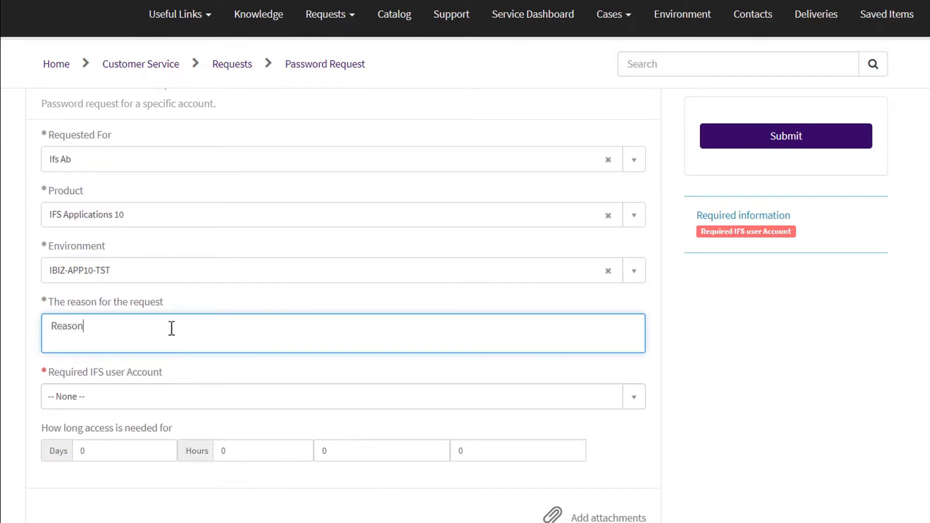
pyautogui.click(564, 413)
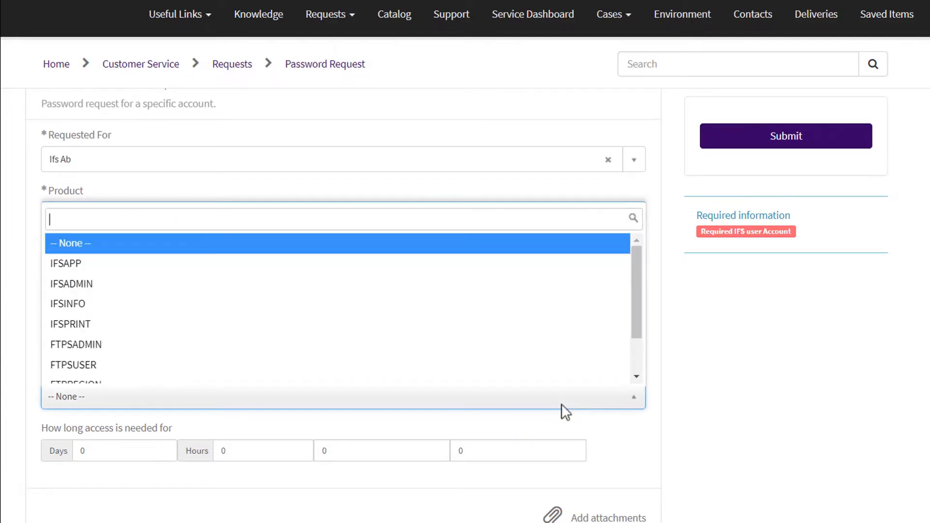
pyautogui.click(443, 288)
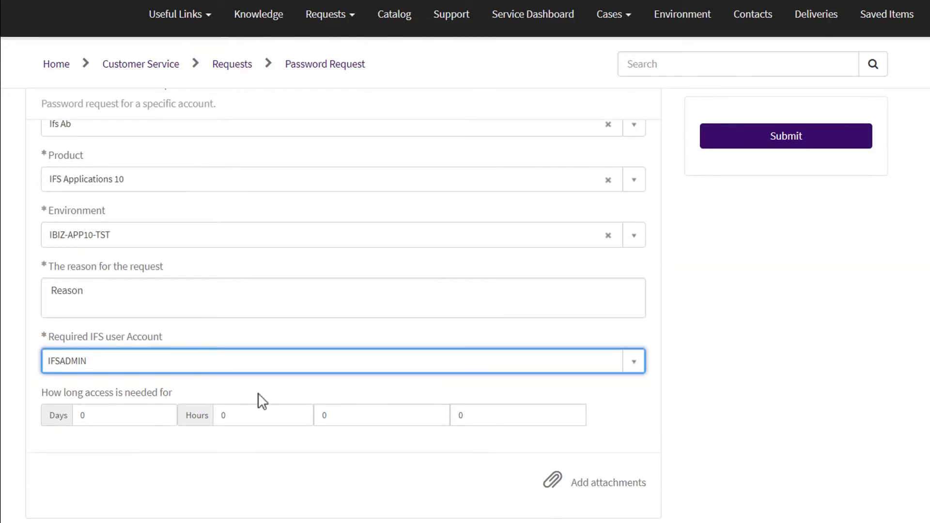
# Step: Set the access duration to 2 days and submit the password request
pyautogui.click(73, 412)
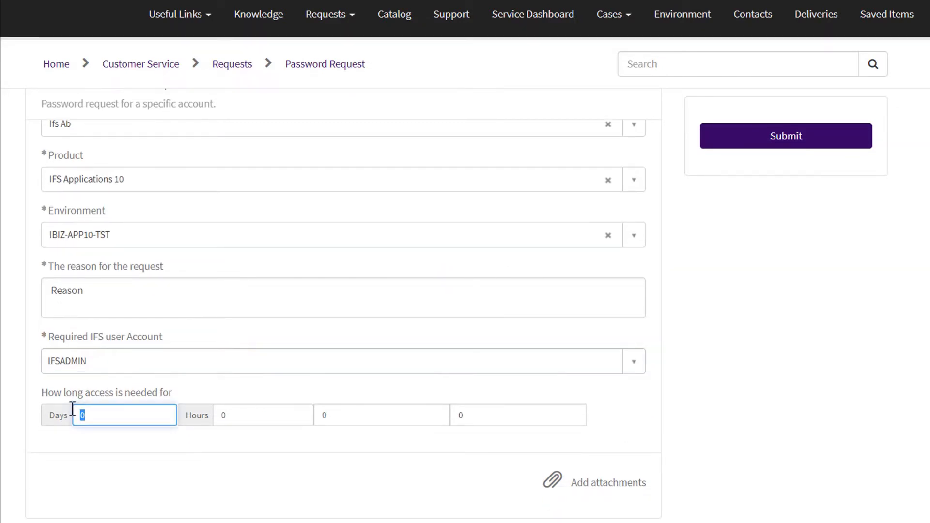
pyautogui.write('2')
pyautogui.press('Tab')
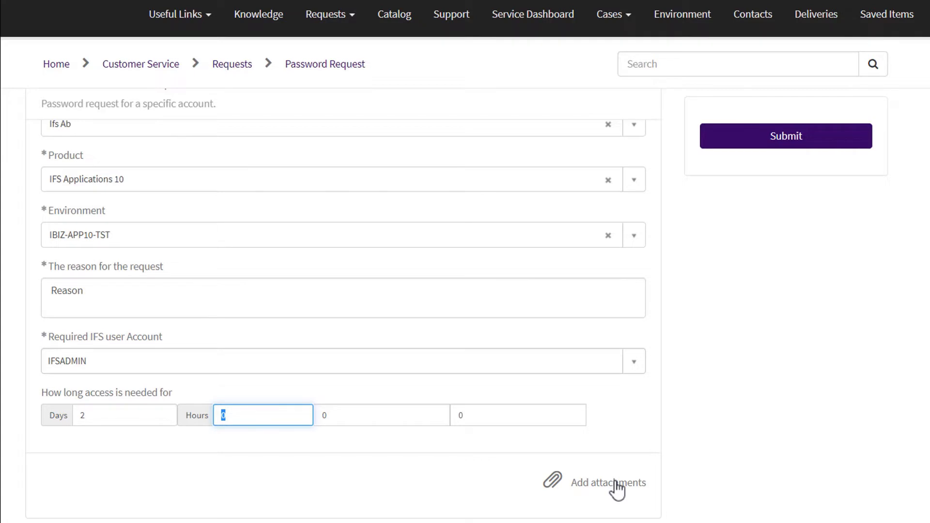
pyautogui.scroll(4, 342, 320)
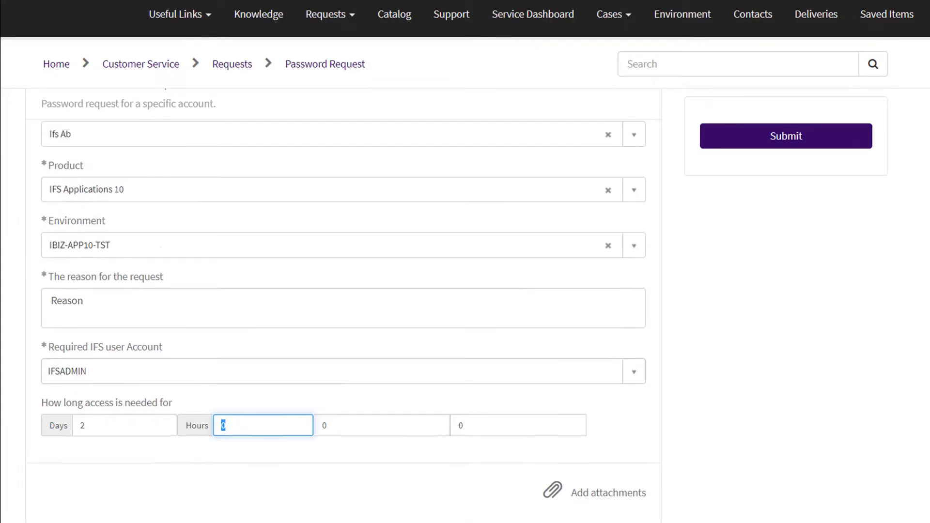
pyautogui.click(809, 138)
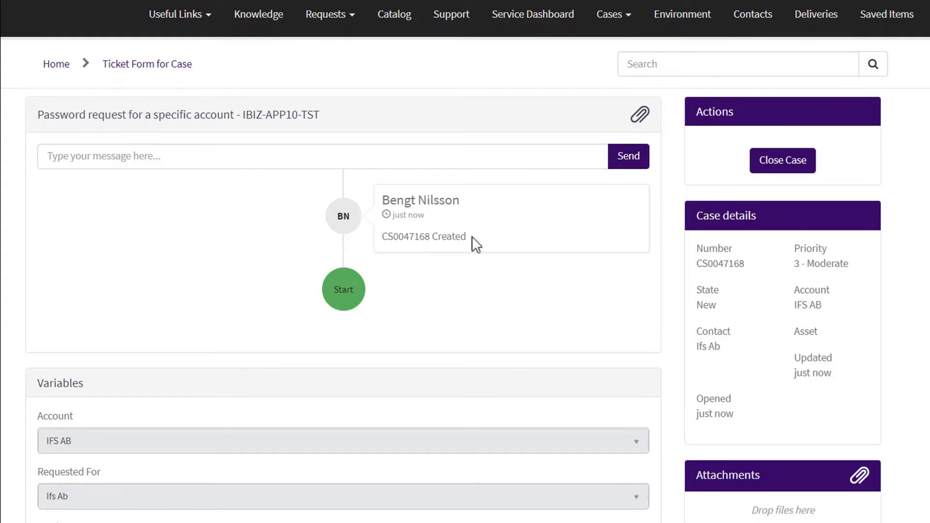
pyautogui.click(367, 158)
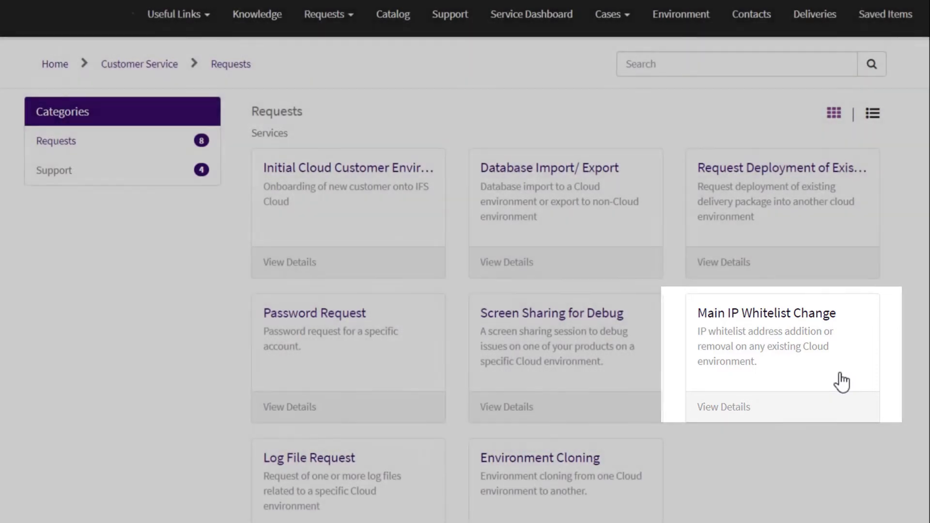
# Step: Start a Main IP Whitelist Change request with IFS AB as the customer name and the first listed contact as Requested For
pyautogui.click(841, 382)
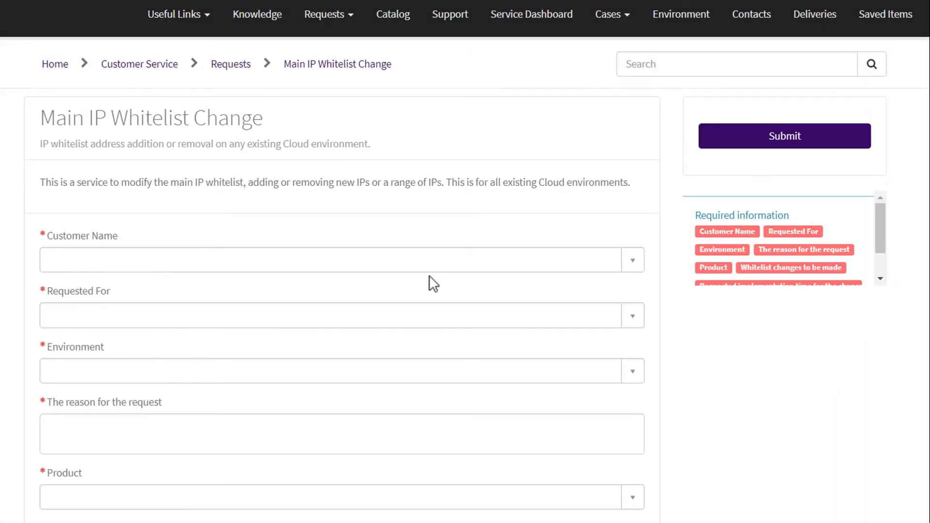
pyautogui.click(290, 266)
pyautogui.write('ifs ab')
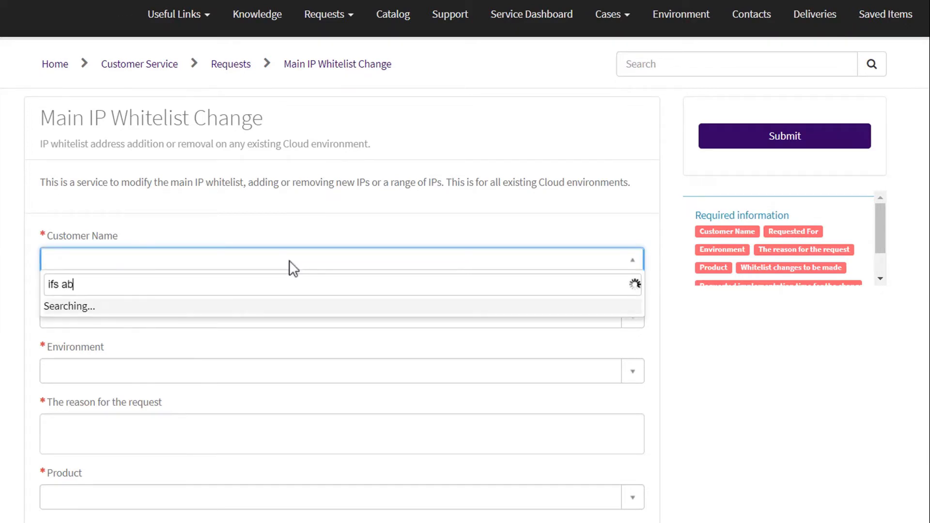
pyautogui.click(218, 313)
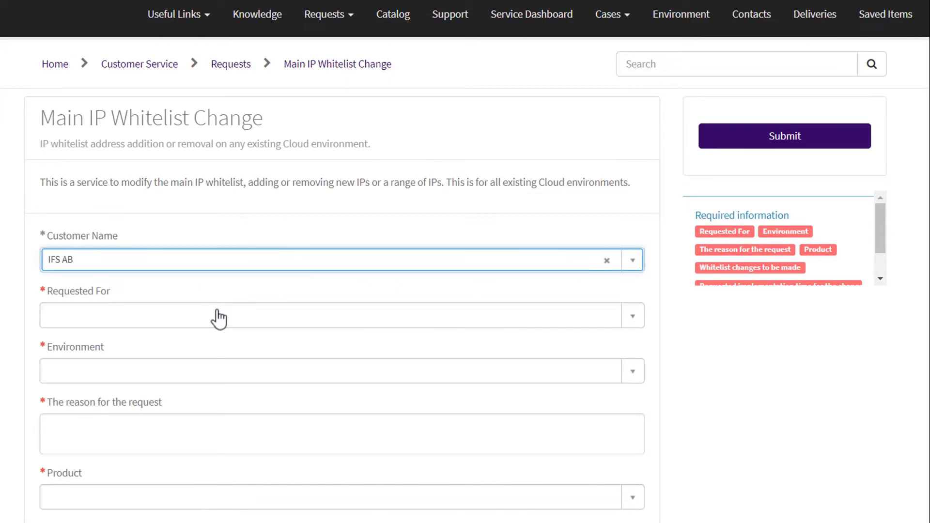
pyautogui.click(218, 318)
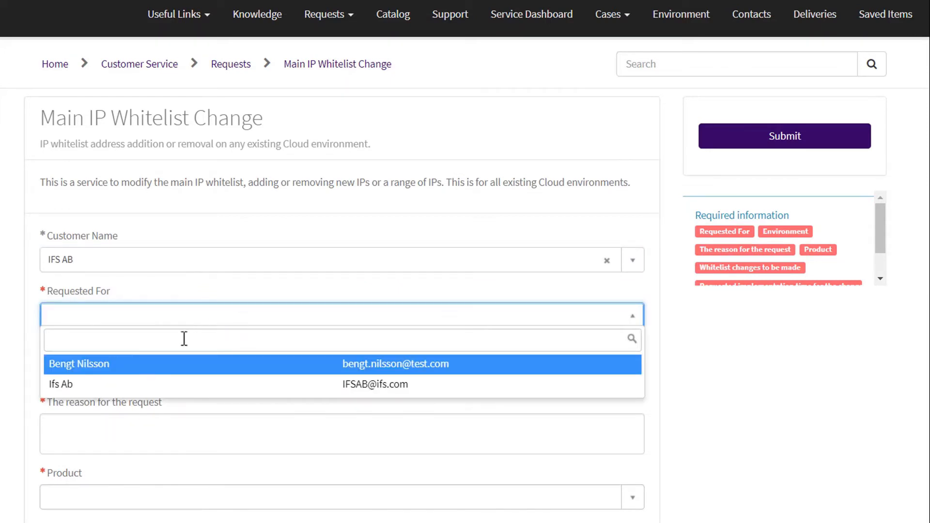
pyautogui.click(175, 368)
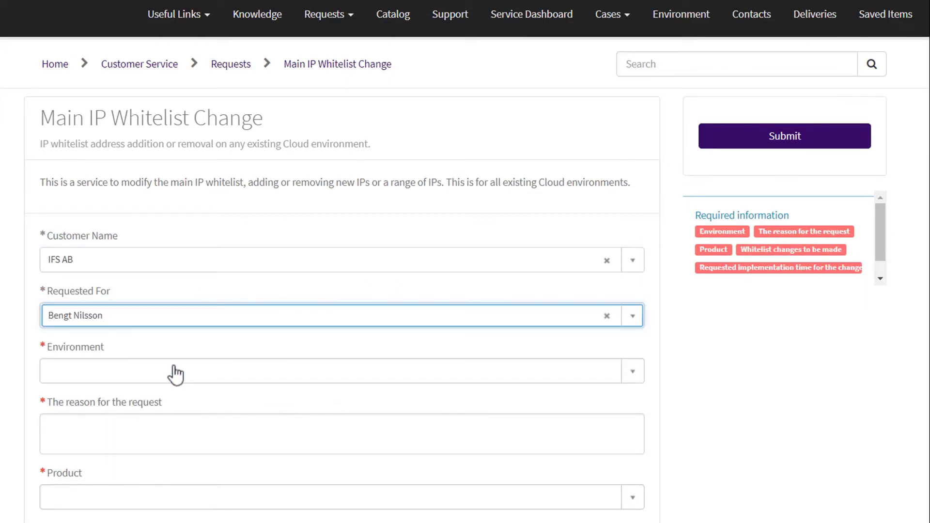
# Step: Set the whitelist request's environment to IBIZ-APP10-TST - IFS Applications 10 and its reason to "IP removal required as part of project"
pyautogui.click(362, 372)
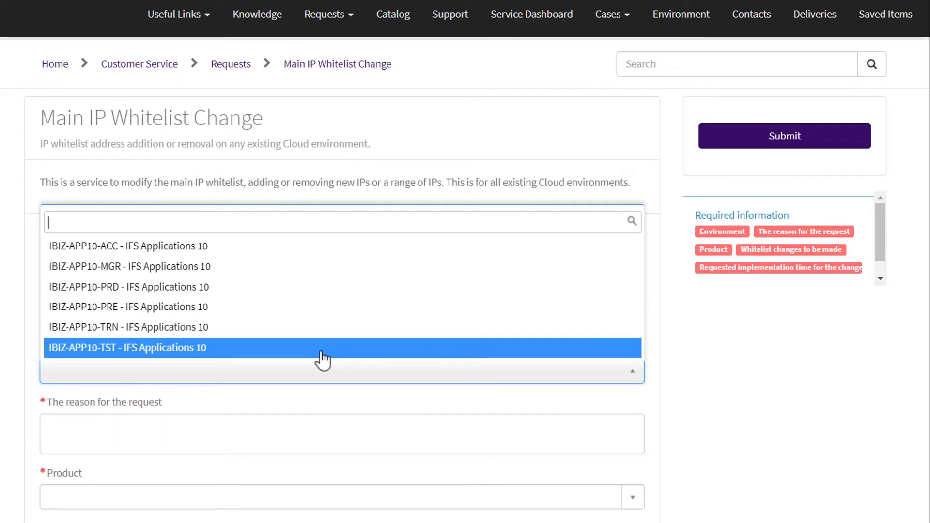
pyautogui.click(323, 349)
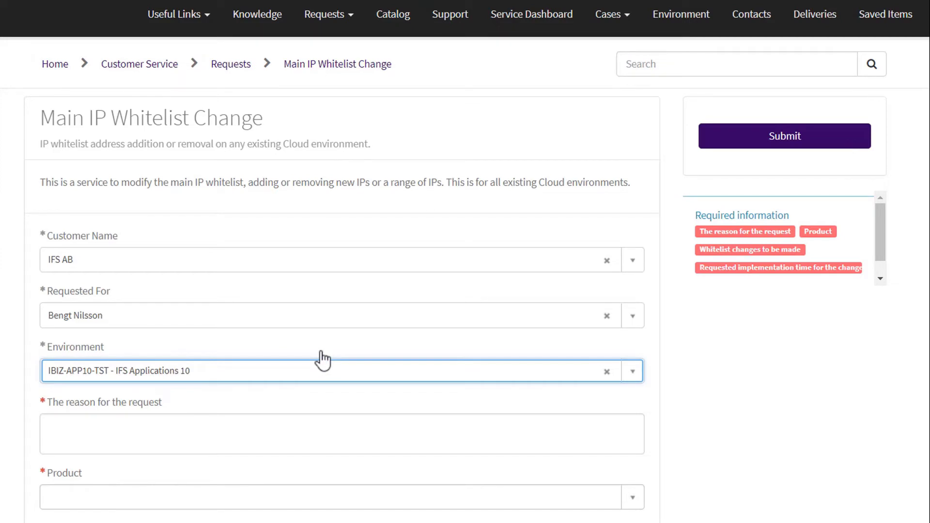
pyautogui.click(180, 420)
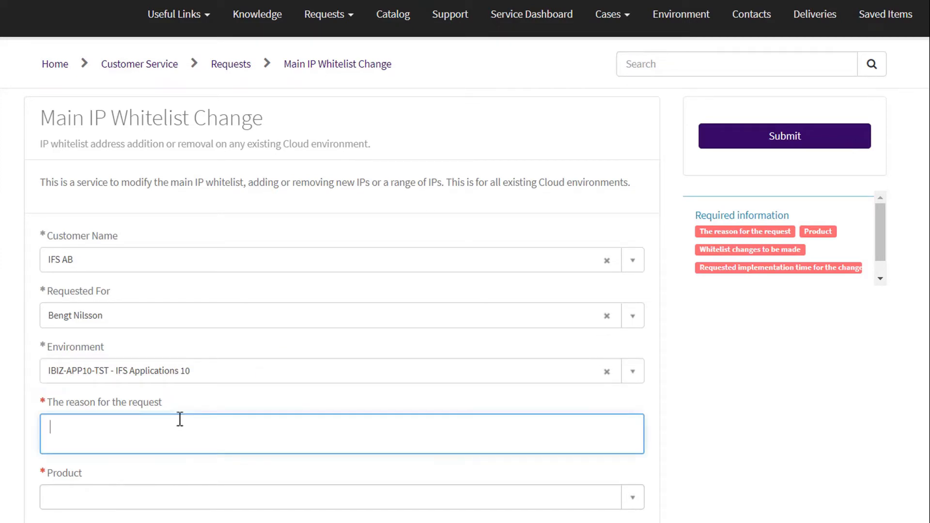
pyautogui.write('IP ')
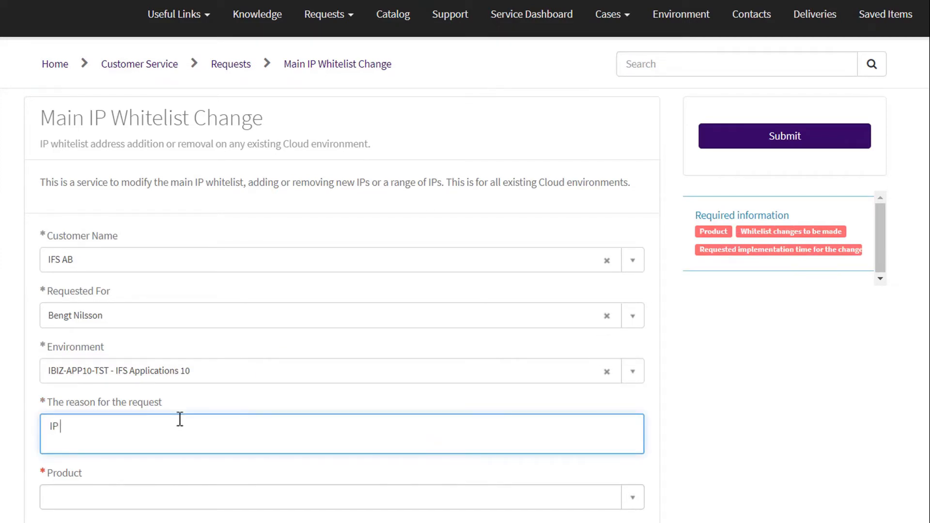
pyautogui.write('removal requeired a s pa')
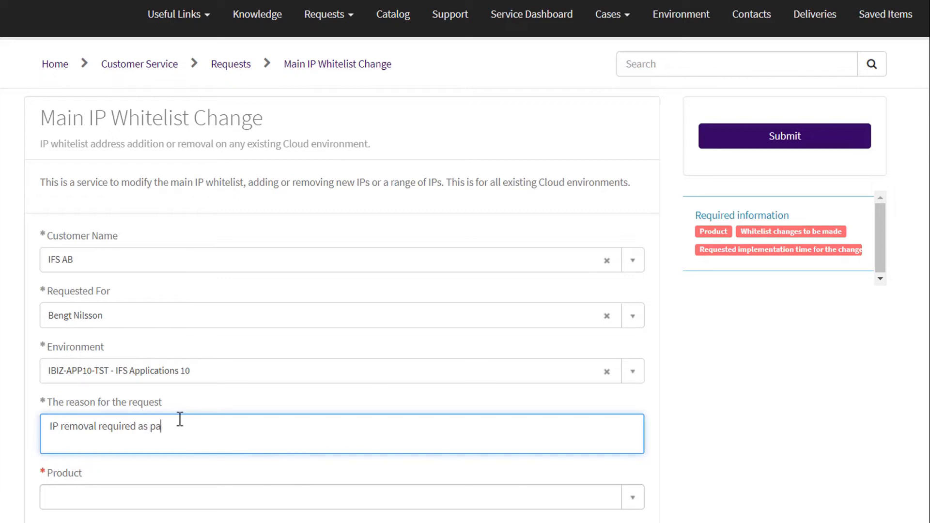
pyautogui.write('rt of project')
# Step: Set the product to IFSAPPS 10 and enter "IP xxxxx" as the whitelist changes to be made
pyautogui.scroll(-3, 374, 444)
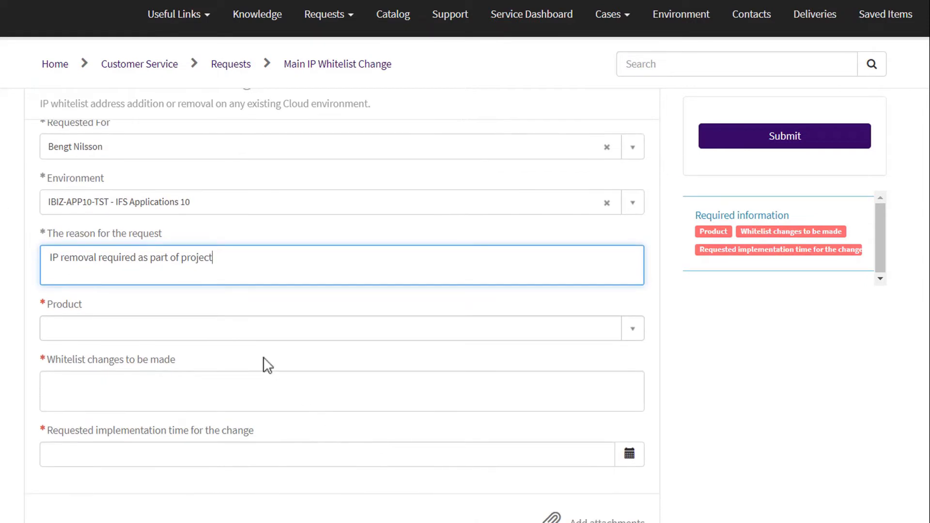
pyautogui.click(238, 332)
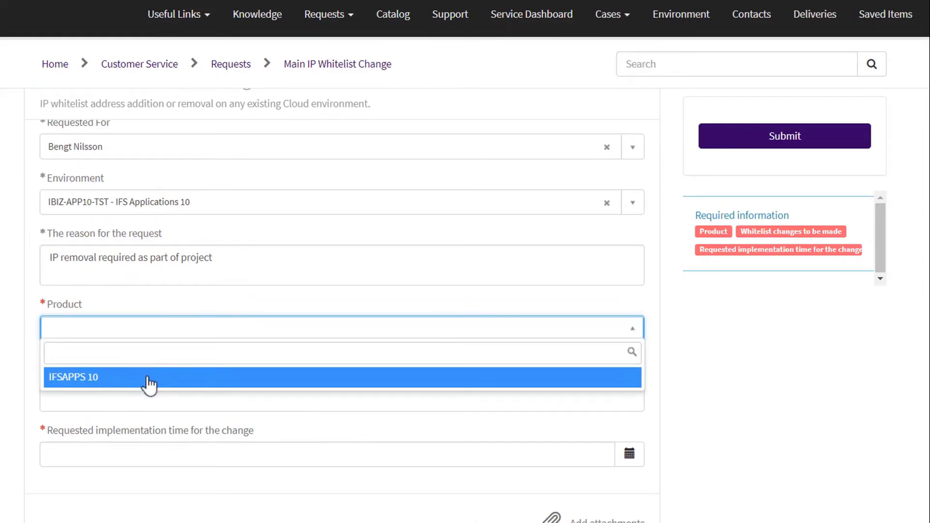
pyautogui.click(149, 383)
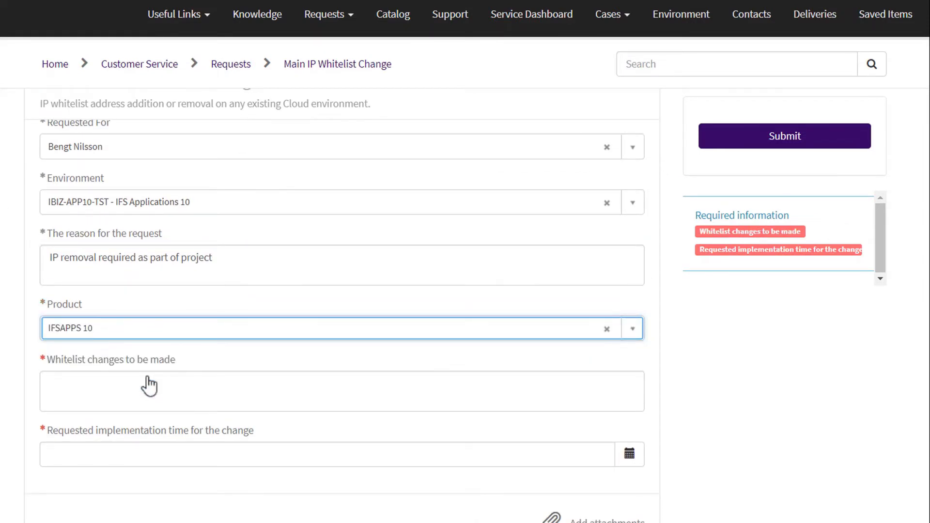
pyautogui.click(149, 380)
pyautogui.write('IP xxxxx')
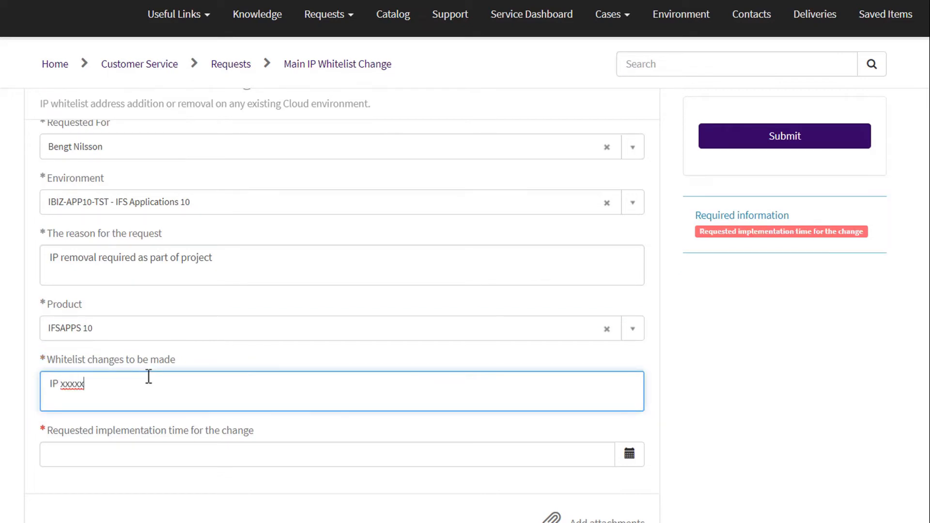
# Step: Set the requested implementation time for the whitelist change to 2021-10-08 at 09:00
pyautogui.click(302, 449)
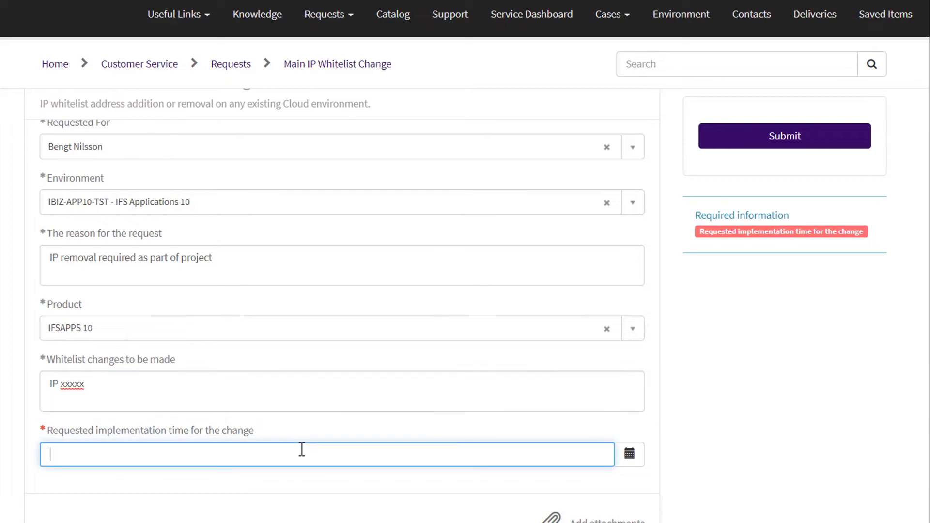
pyautogui.click(629, 461)
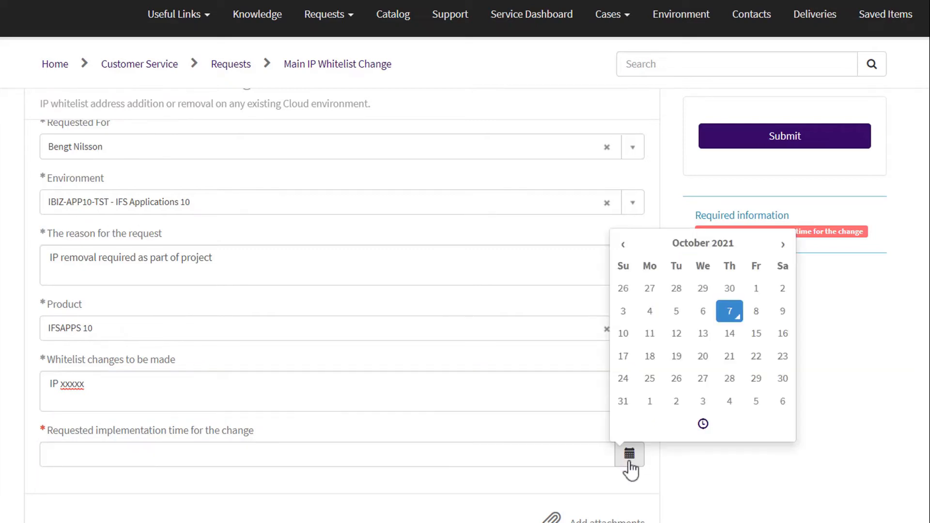
pyautogui.click(757, 311)
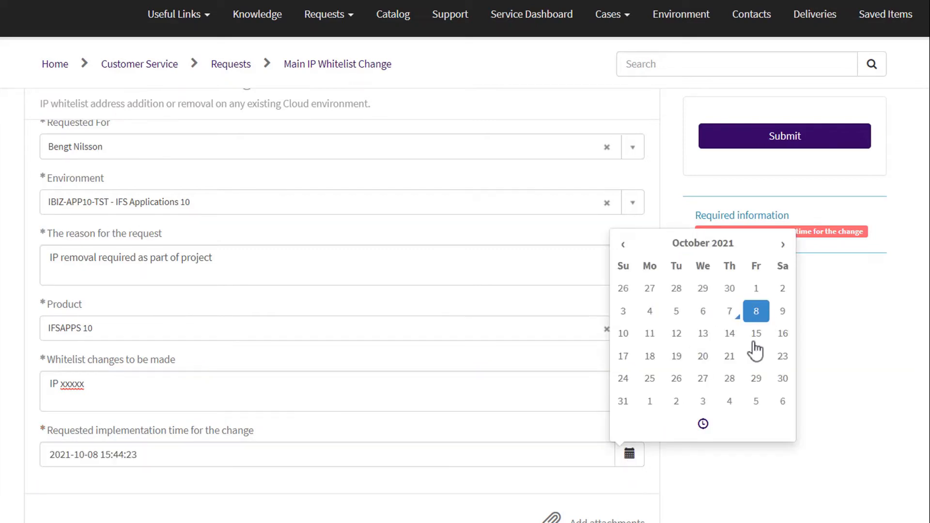
pyautogui.click(704, 425)
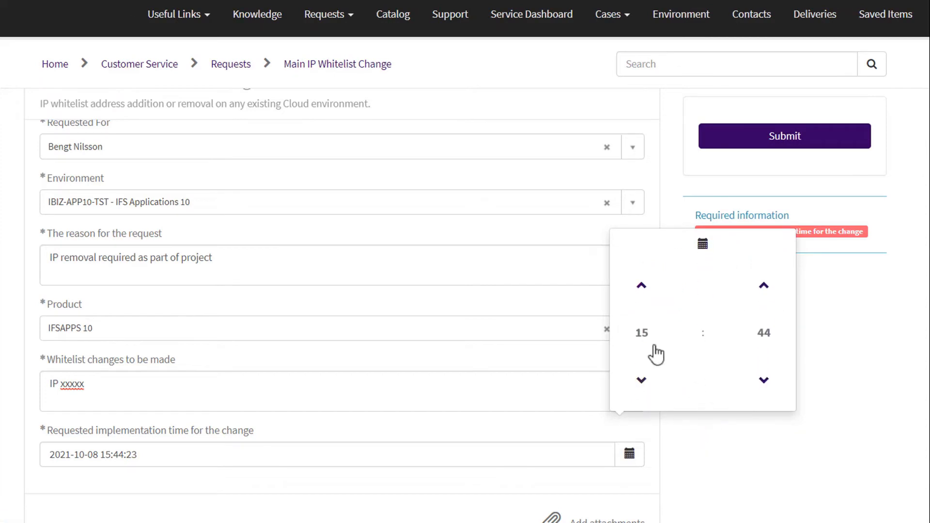
pyautogui.click(642, 339)
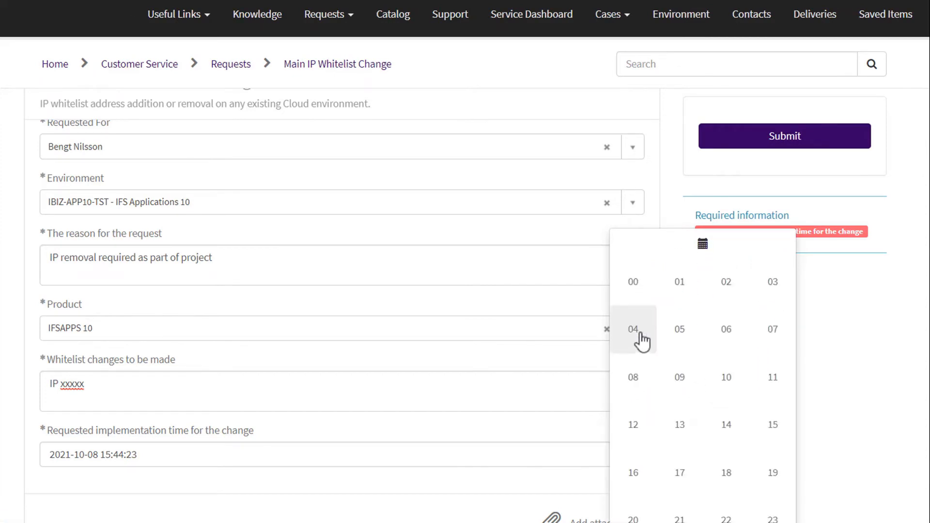
pyautogui.click(680, 374)
pyautogui.click(765, 334)
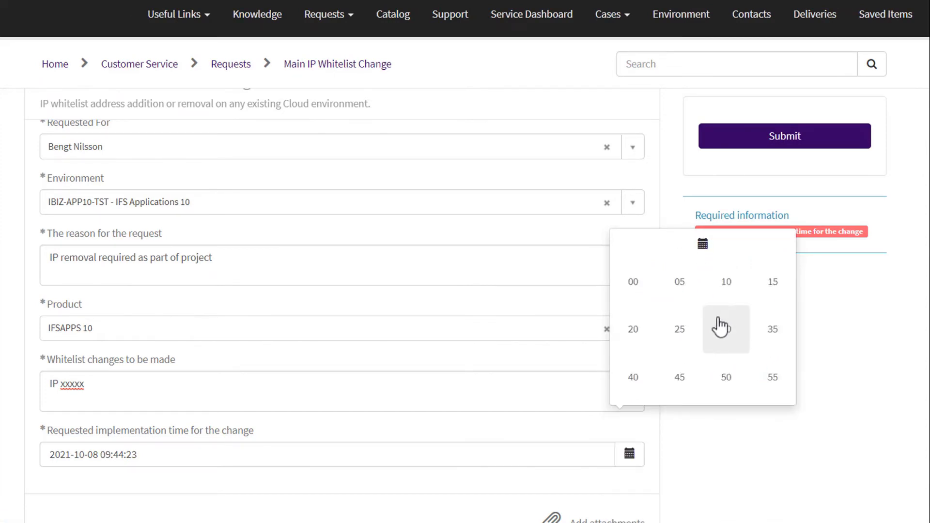
pyautogui.click(657, 289)
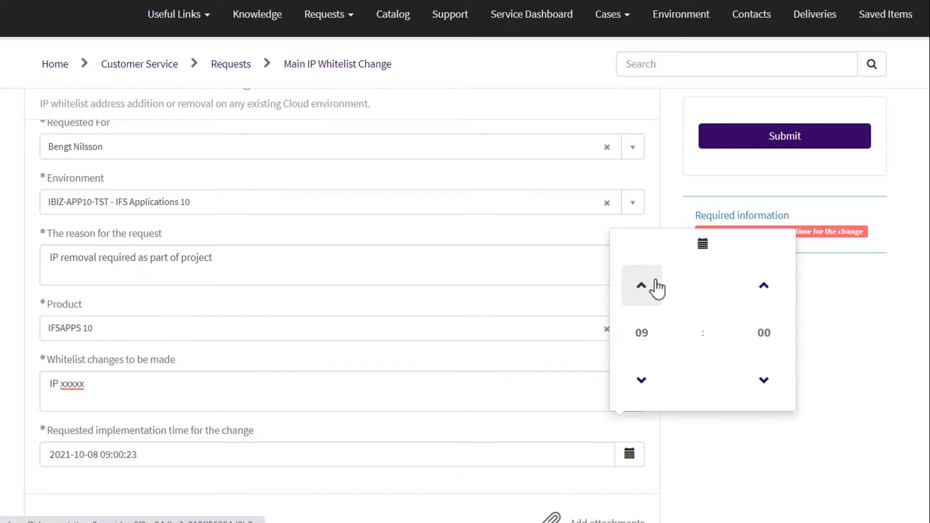
pyautogui.click(534, 453)
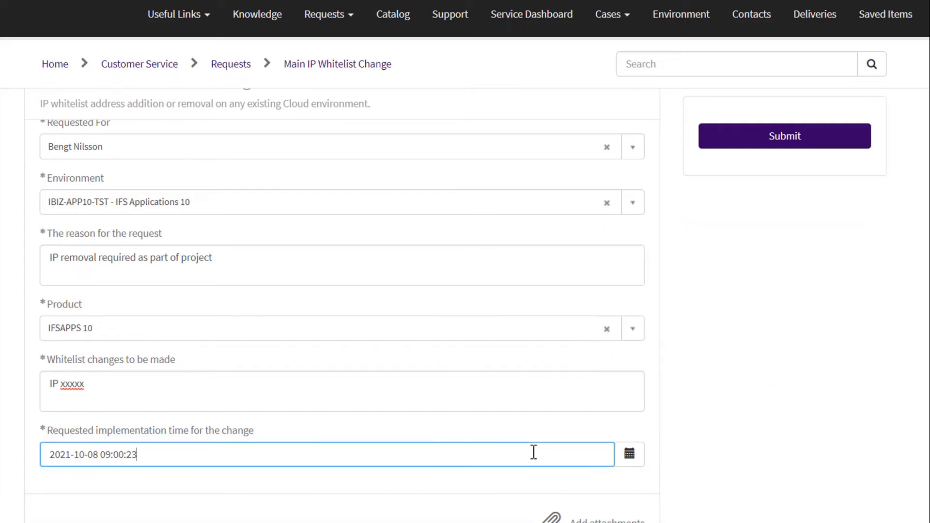
# Step: Submit the Main IP Whitelist Change request
pyautogui.scroll(-1, 534, 453)
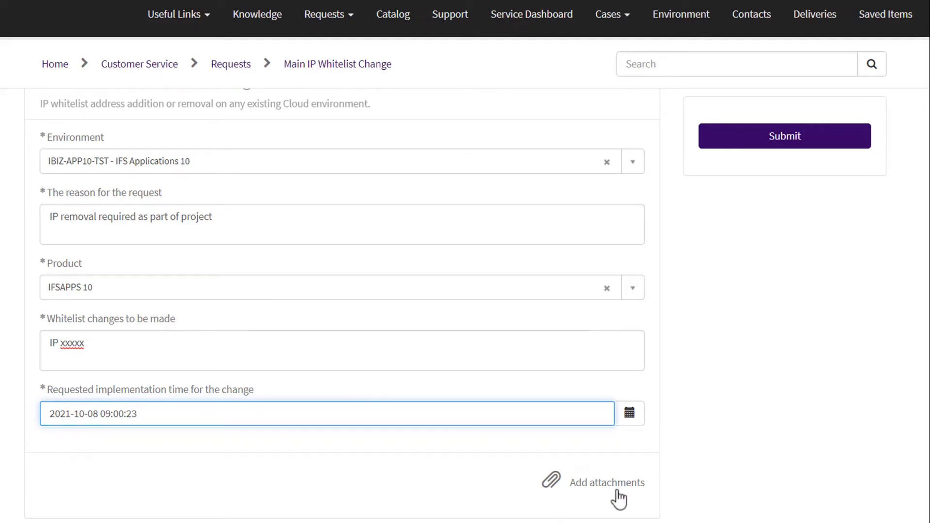
pyautogui.click(802, 153)
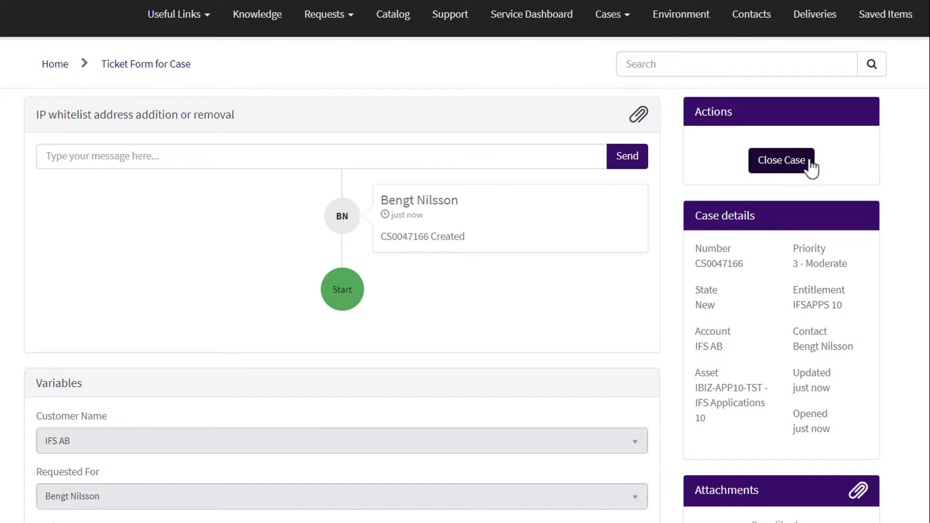
pyautogui.click(285, 164)
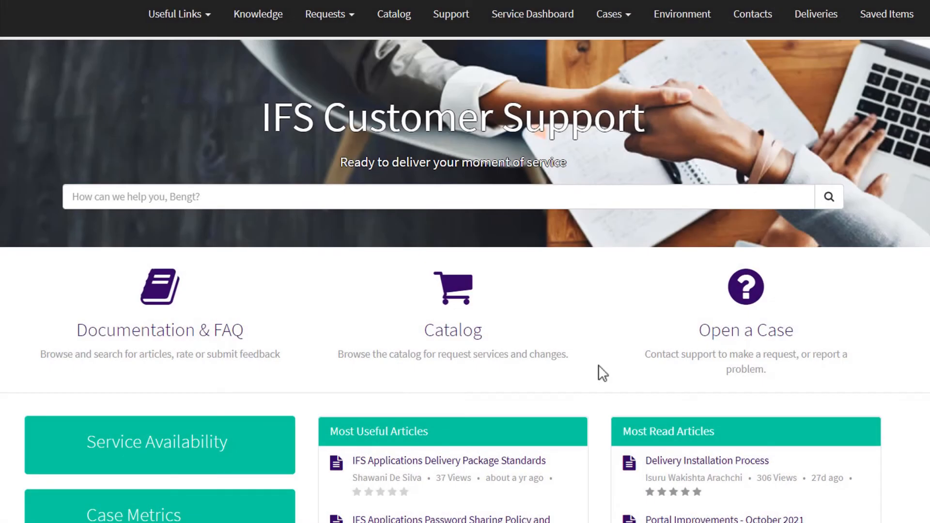
# Step: Open the Log File Request form from the service catalog
pyautogui.click(519, 334)
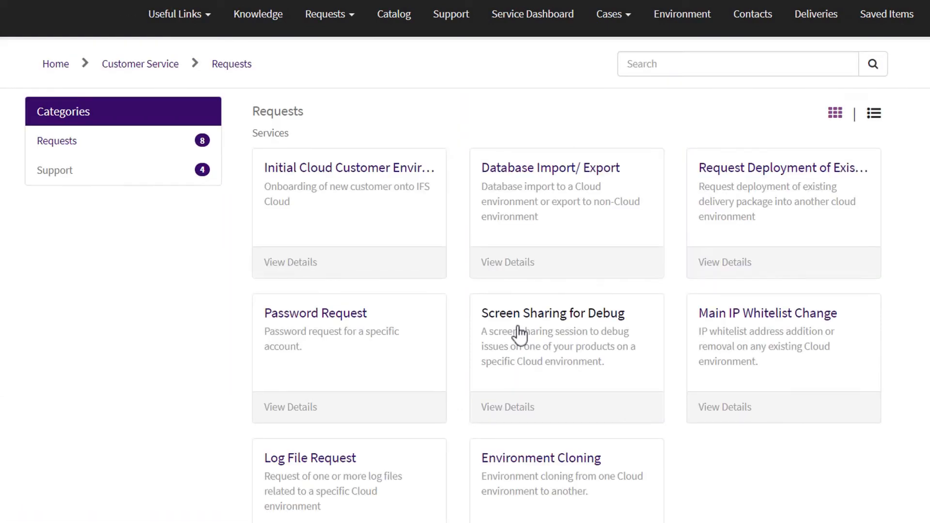
pyautogui.scroll(-1, 411, 468)
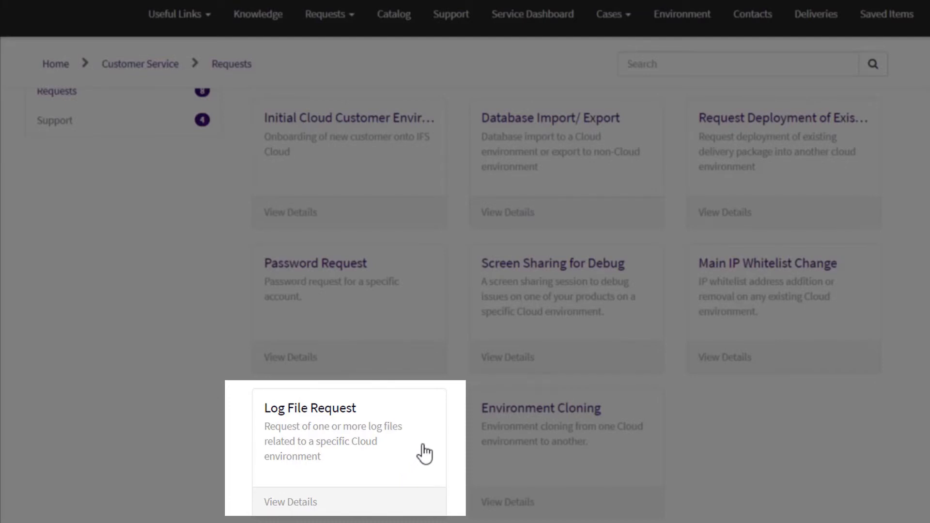
pyautogui.click(425, 455)
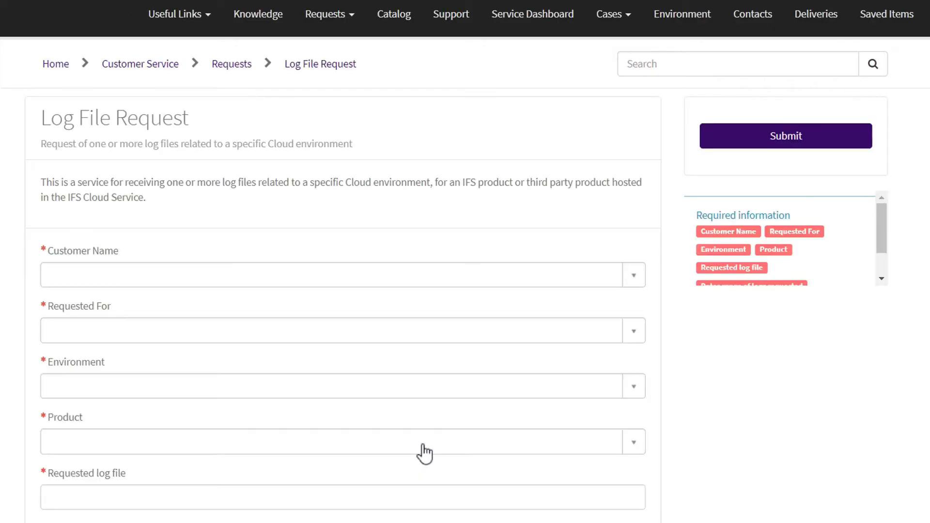
# Step: Set the log file request's customer to IFS AB and its requested-for contact to the individual person listed for that customer
pyautogui.click(221, 279)
pyautogui.write('ifs ab')
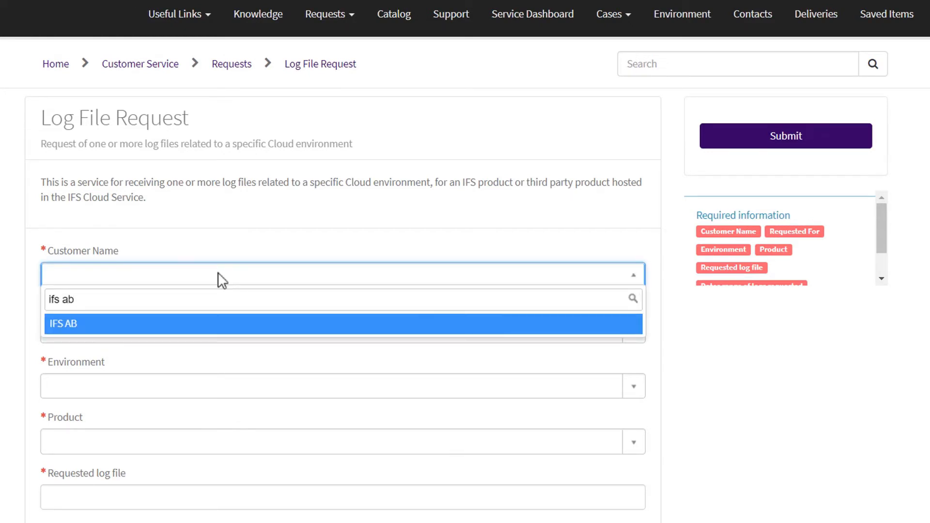
pyautogui.click(183, 323)
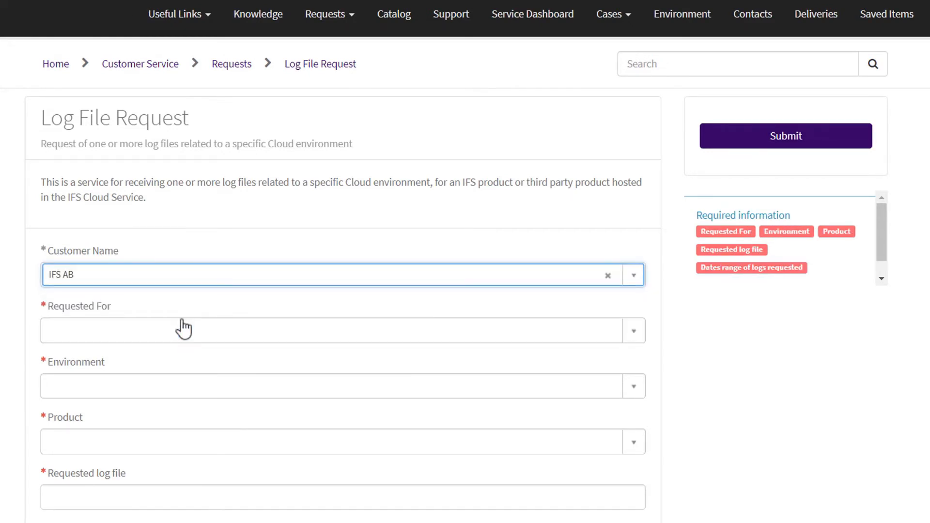
pyautogui.click(191, 331)
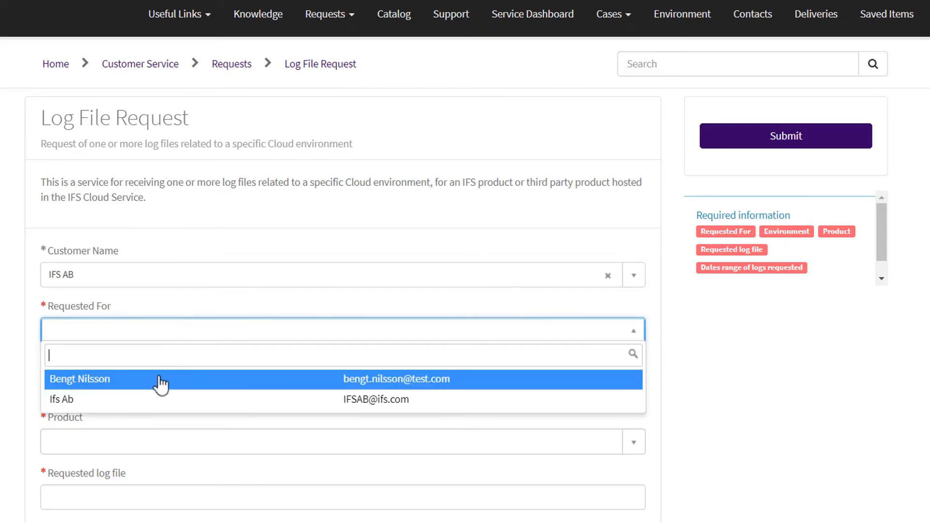
pyautogui.click(160, 382)
# Step: Set the log file request's environment to IBIZ-APP10-TST - IFS Applications 10 and its product to IFSAPPS 10
pyautogui.click(163, 392)
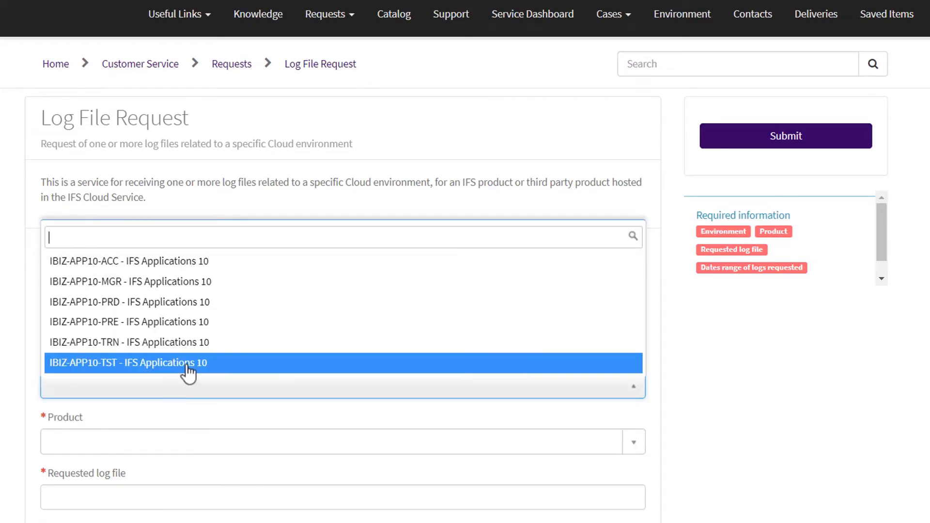
pyautogui.click(188, 363)
pyautogui.click(171, 446)
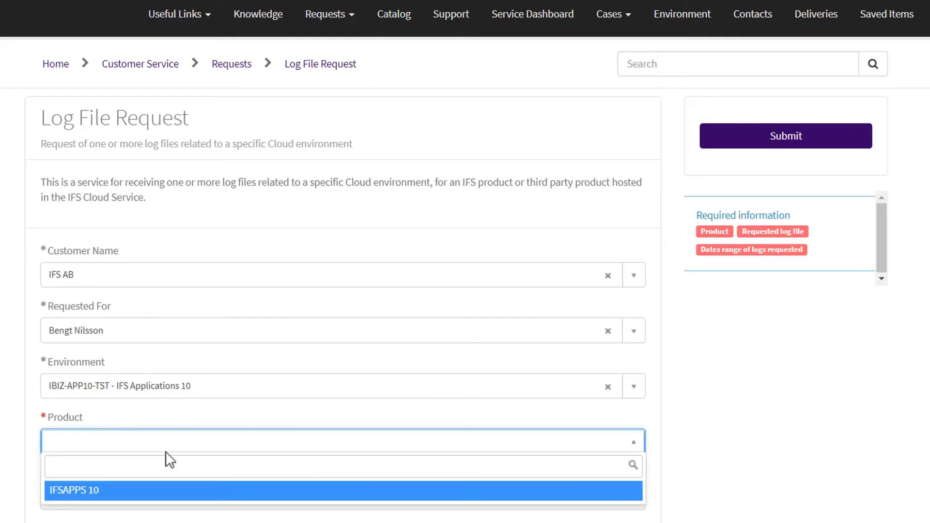
pyautogui.click(141, 493)
# Step: Enter "file name" as the requested log file with the date range "Oct 15 2021 to Oct 16 2021" and submit the request
pyautogui.scroll(-3, 141, 492)
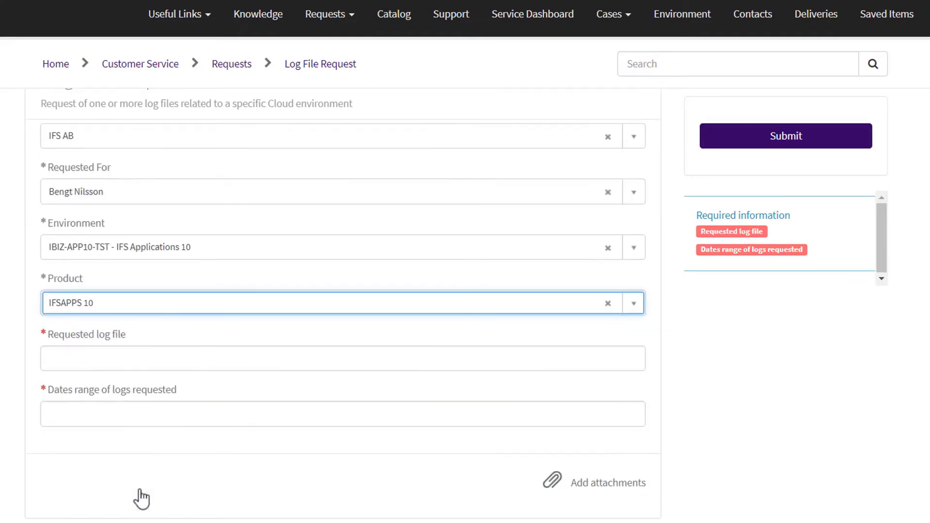
pyautogui.click(105, 352)
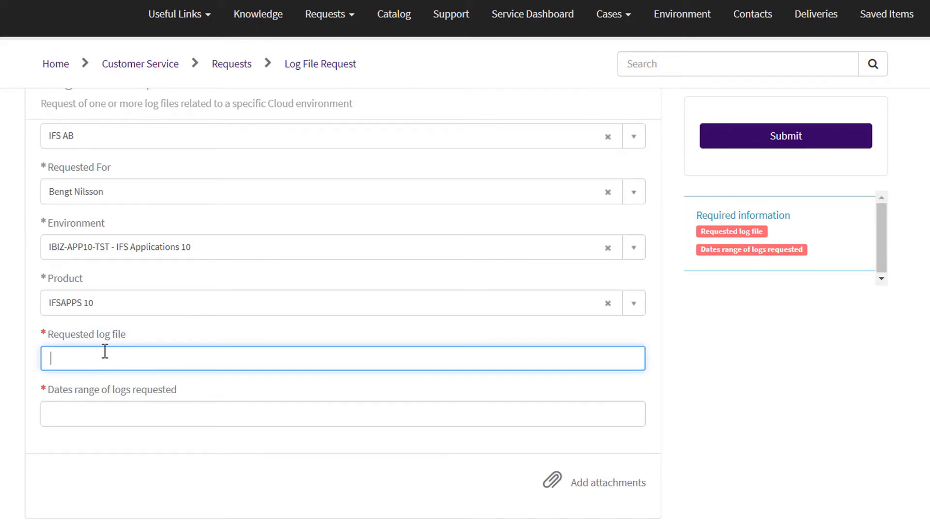
pyautogui.write('file name')
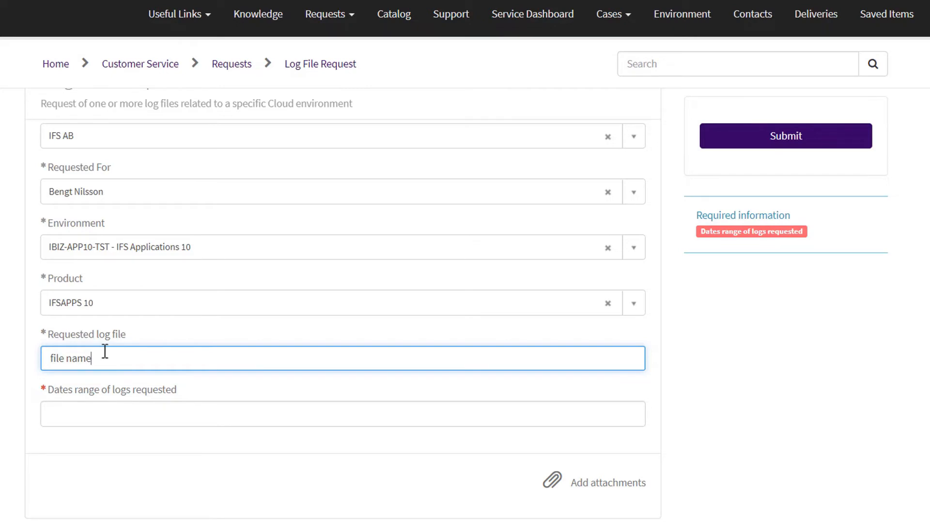
pyautogui.click(93, 418)
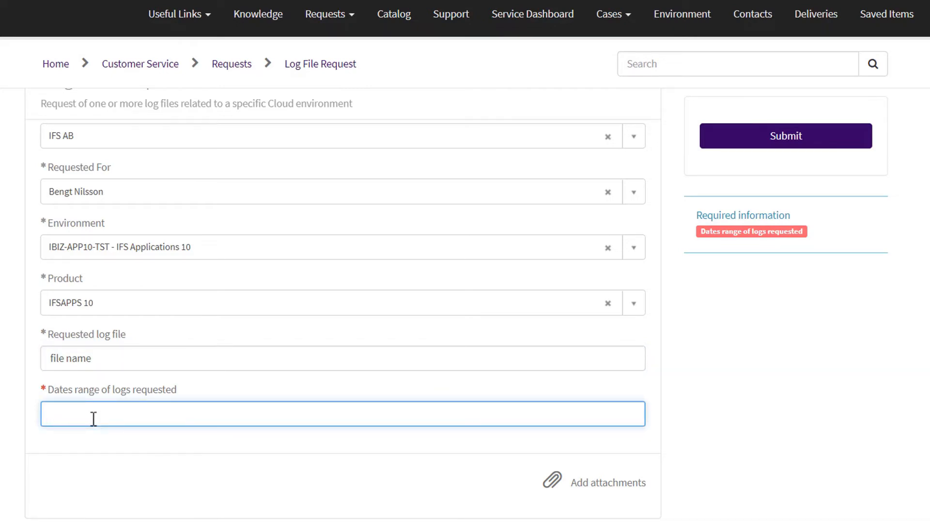
pyautogui.write('Oct 15')
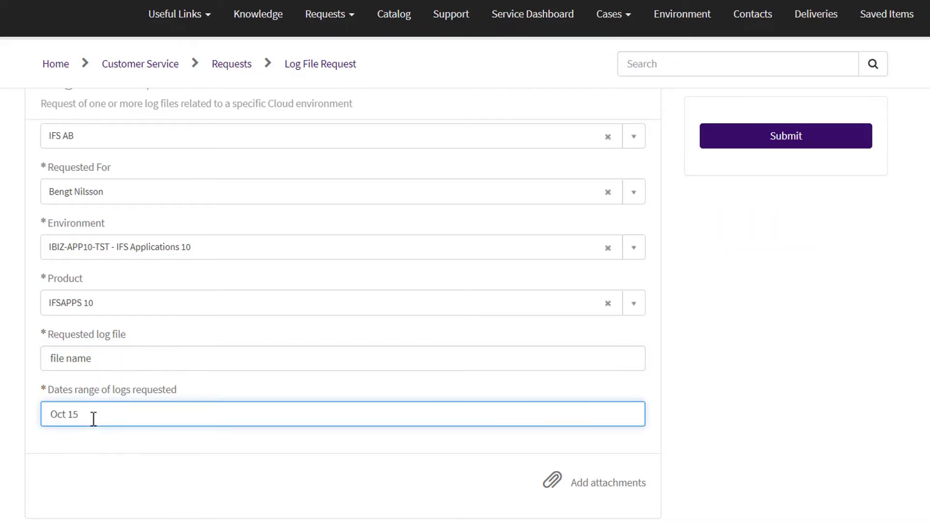
pyautogui.write(' 2021 to Oct 16 2021')
pyautogui.scroll(3, 698, 271)
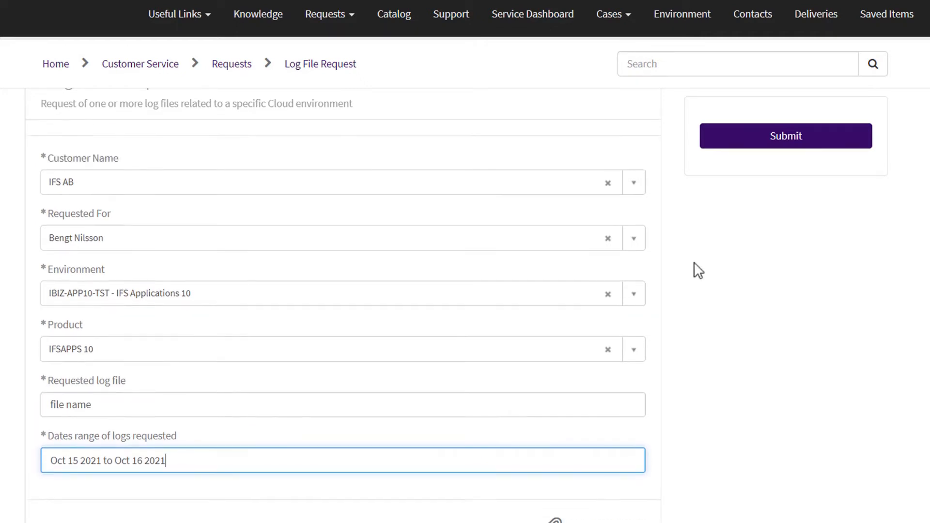
pyautogui.click(825, 154)
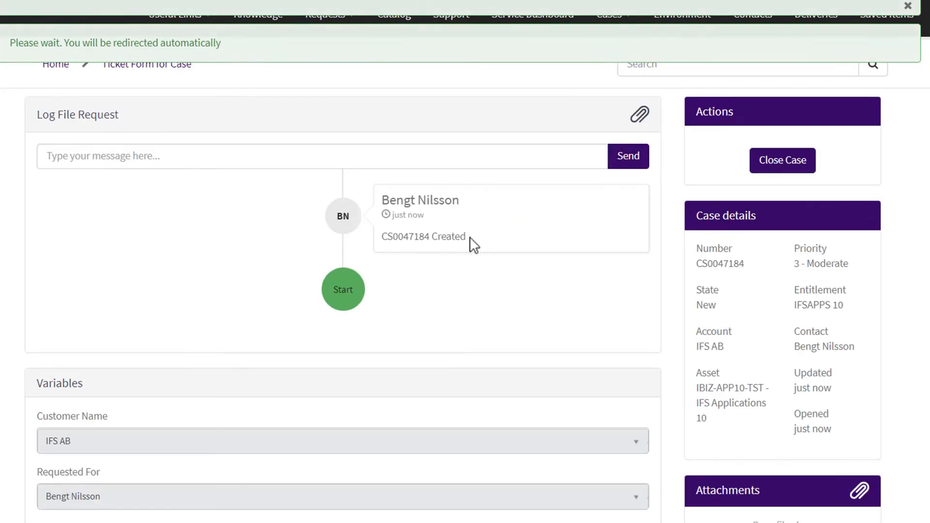
pyautogui.click(426, 161)
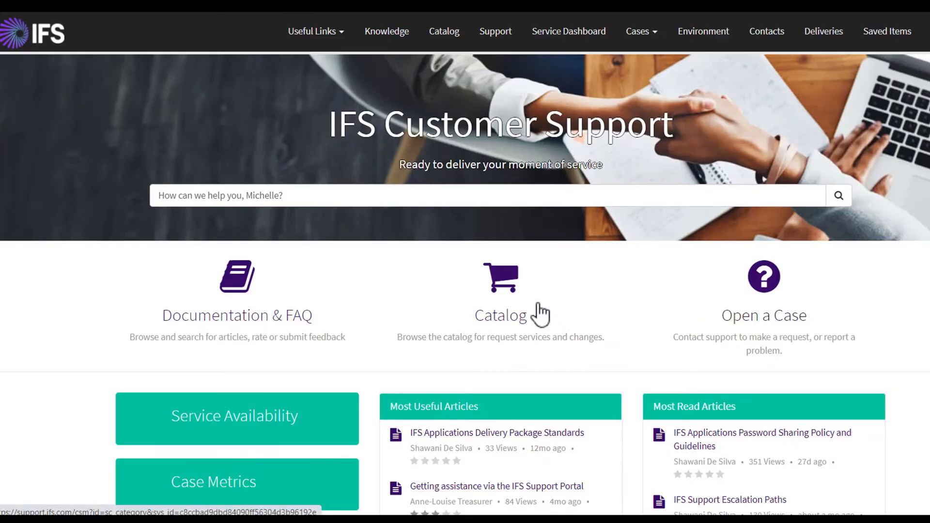
# Step: Open the Product Delivery request form from the service catalog and review its fields
pyautogui.click(539, 307)
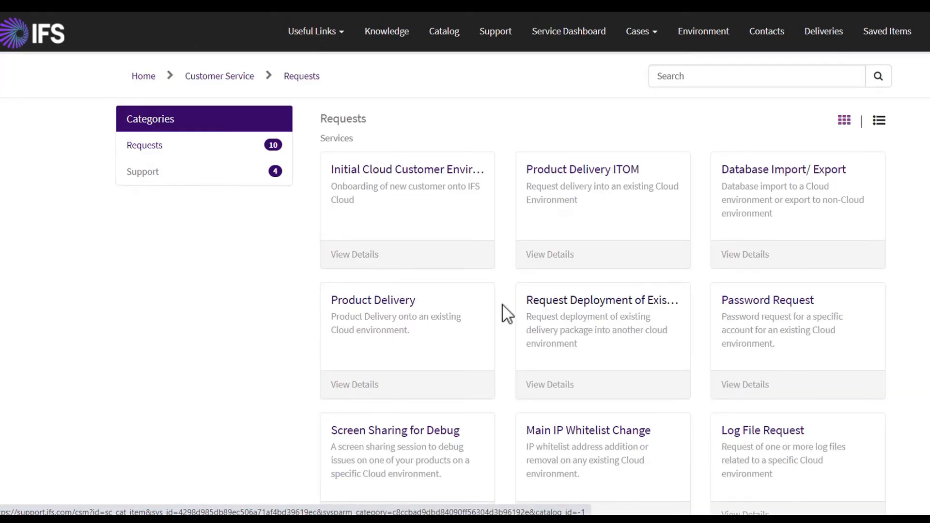
pyautogui.click(410, 303)
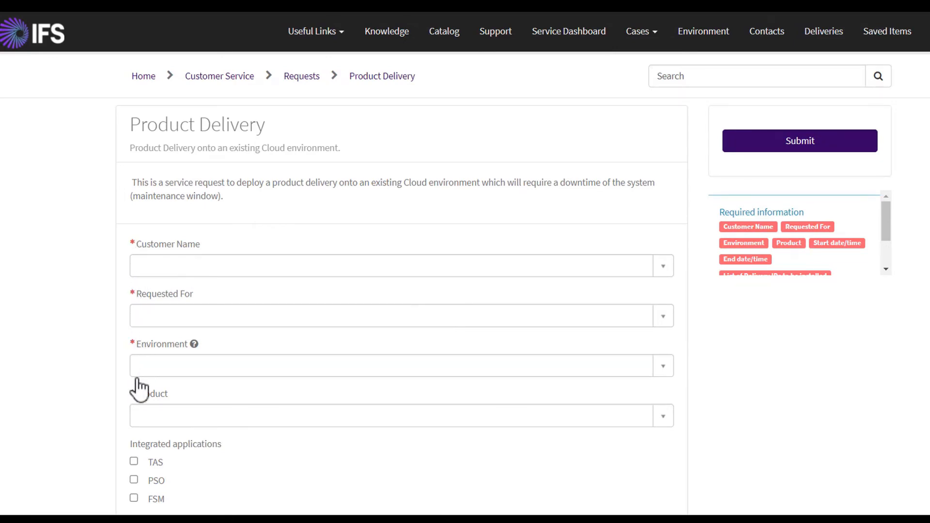
pyautogui.scroll(-6, 177, 403)
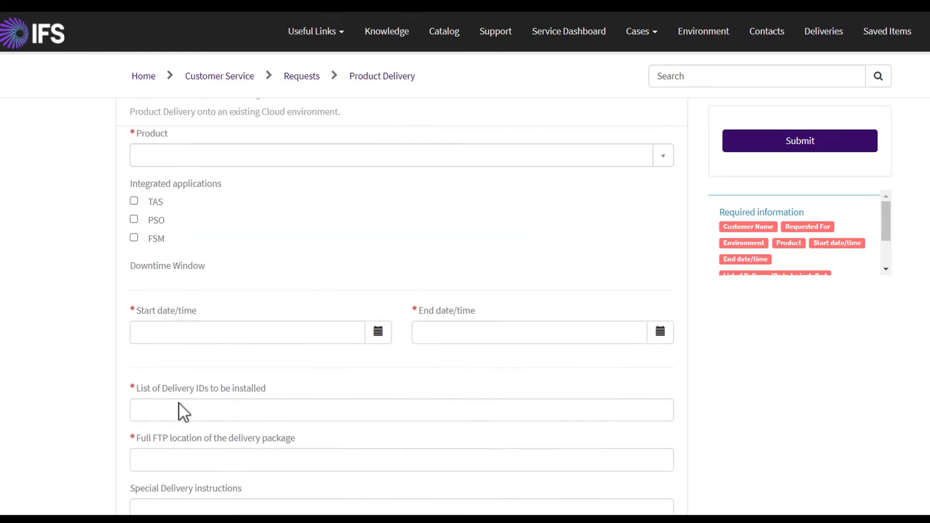
pyautogui.scroll(-2, 179, 412)
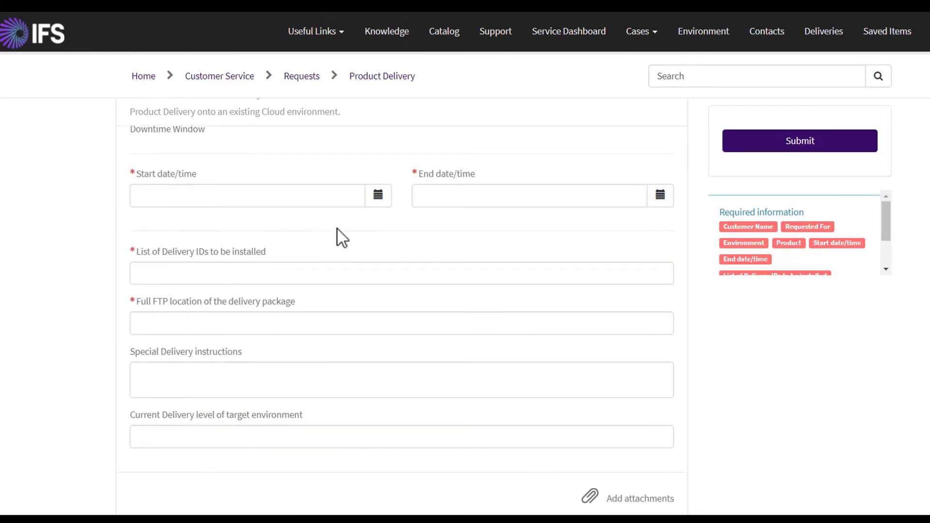
pyautogui.scroll(5, 339, 236)
pyautogui.scroll(4, 338, 229)
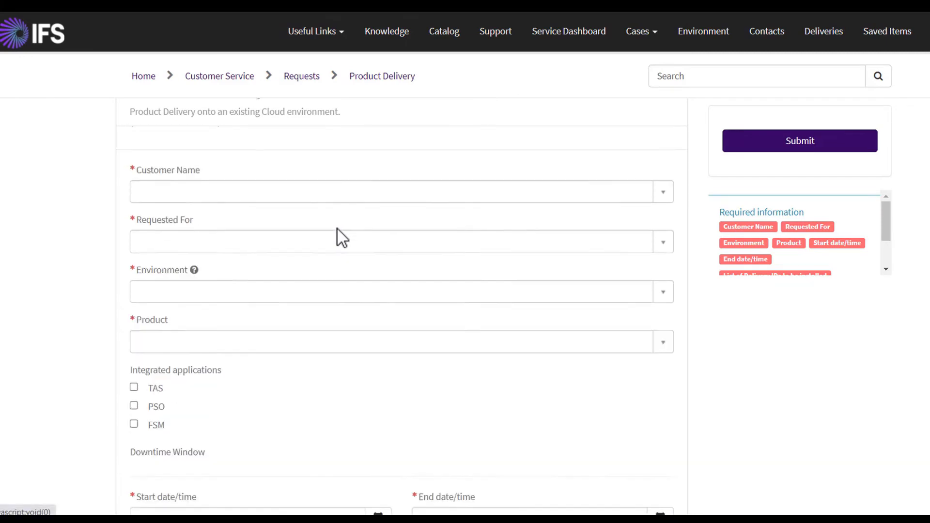
# Step: Set the product delivery request's customer to IFS AB and its requested-for contact to Ifs Ab
pyautogui.click(265, 266)
pyautogui.write('ifs')
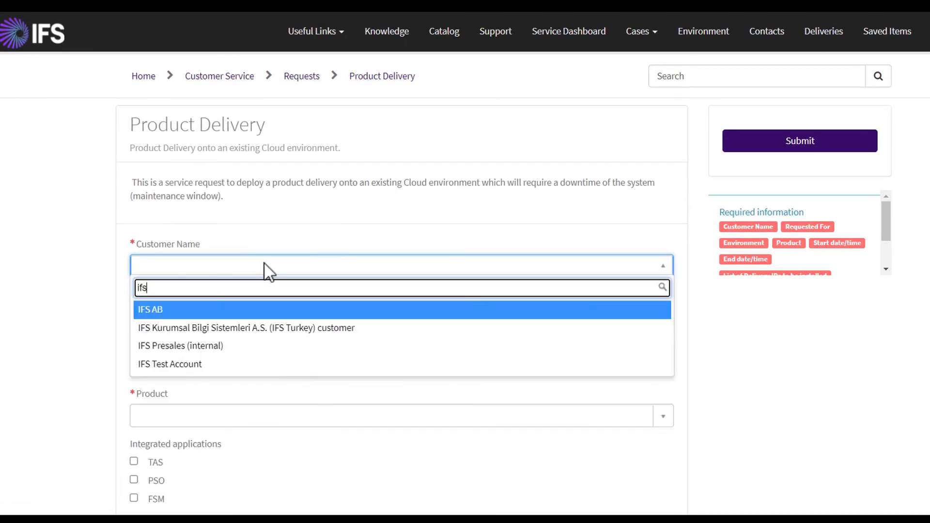
pyautogui.click(188, 310)
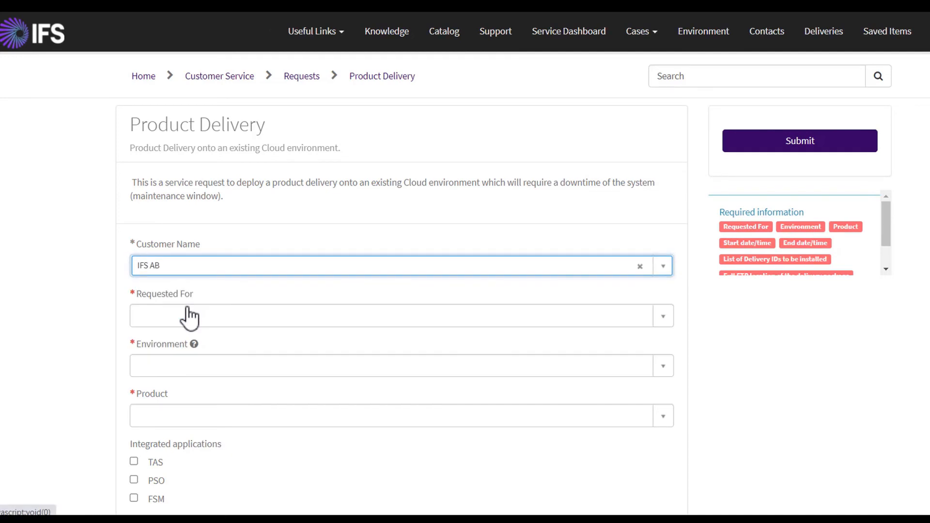
pyautogui.click(193, 322)
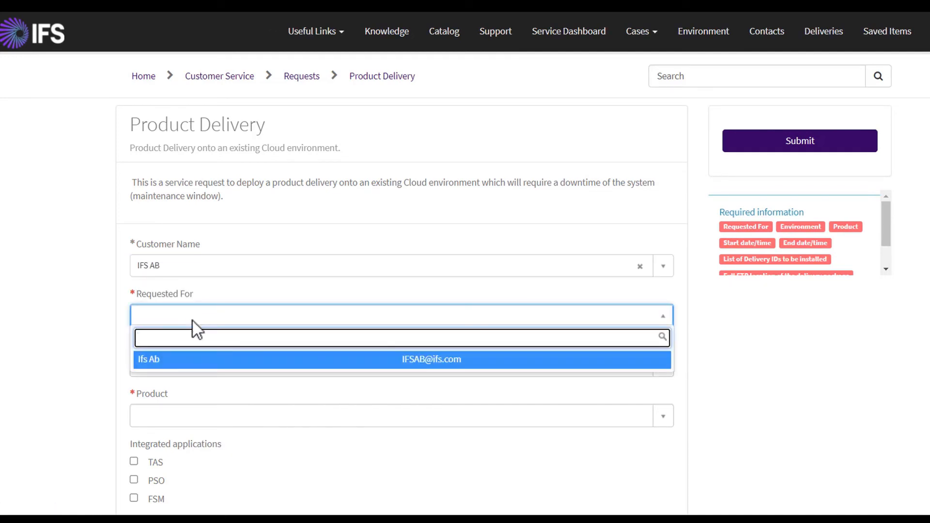
pyautogui.click(199, 364)
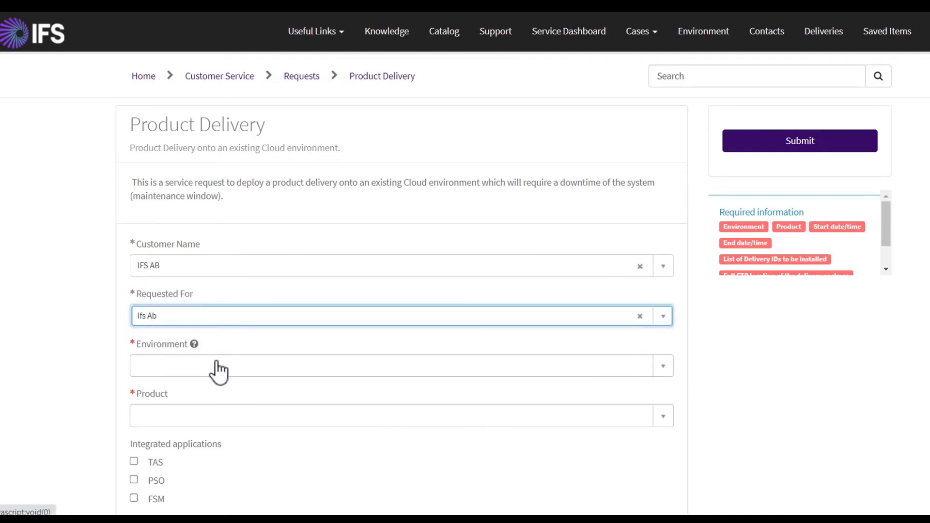
# Step: Set the product delivery's environment to IBIZ-APP10-TST - IFS Applications 10 and its product to IFSAPPS 10
pyautogui.click(221, 374)
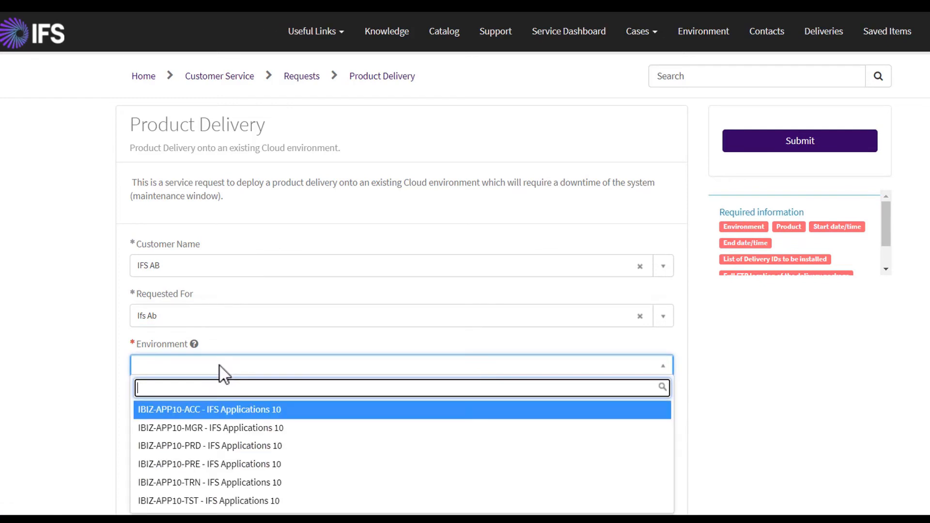
pyautogui.click(293, 502)
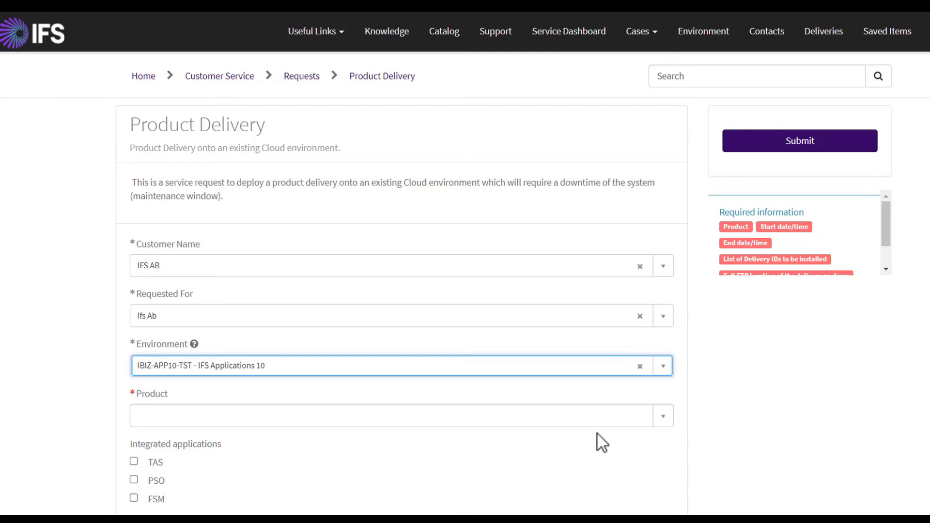
pyautogui.click(655, 426)
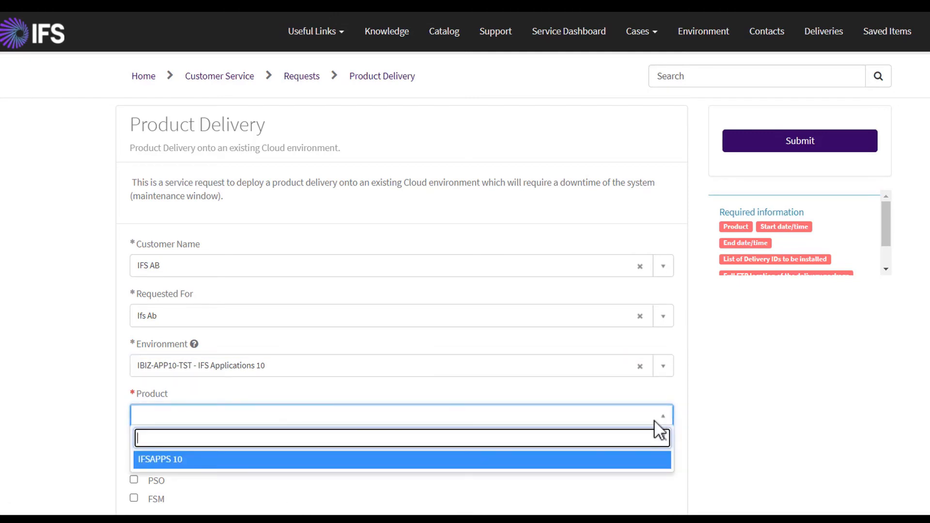
pyautogui.click(602, 460)
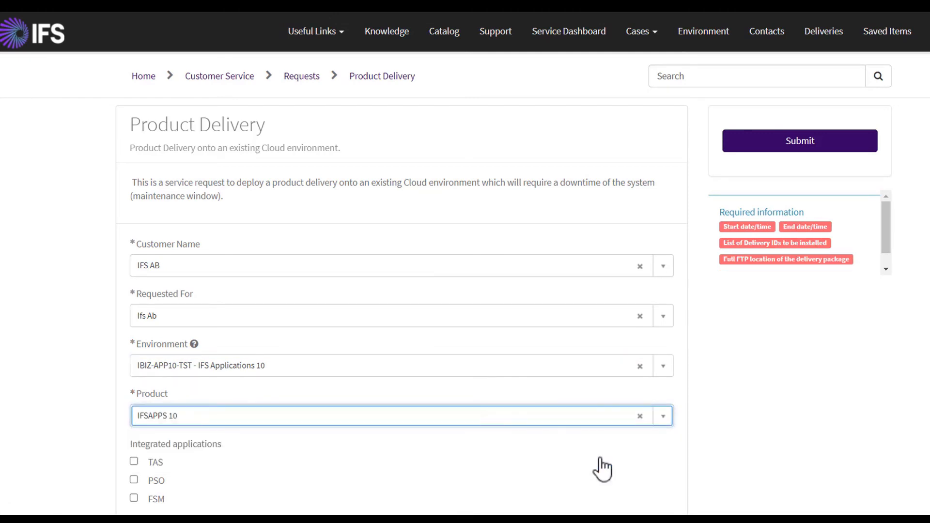
pyautogui.scroll(-3, 602, 459)
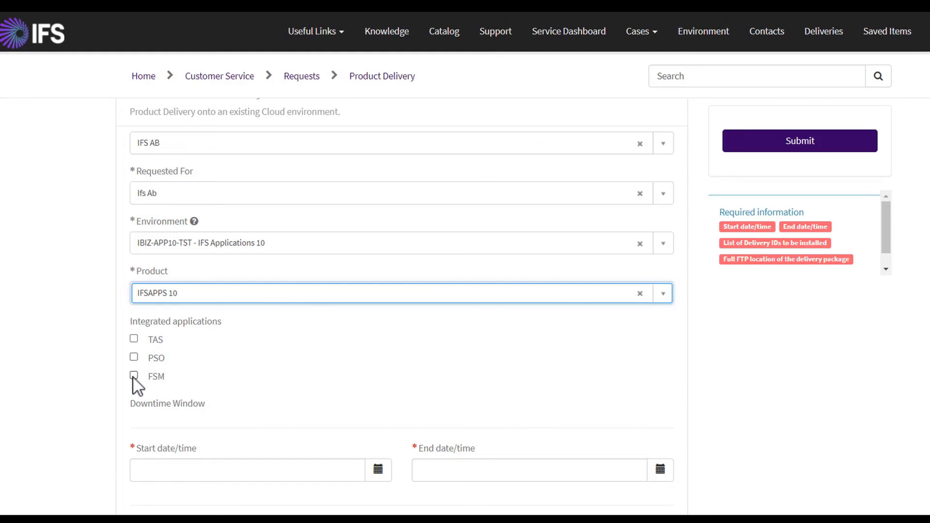
pyautogui.click(134, 339)
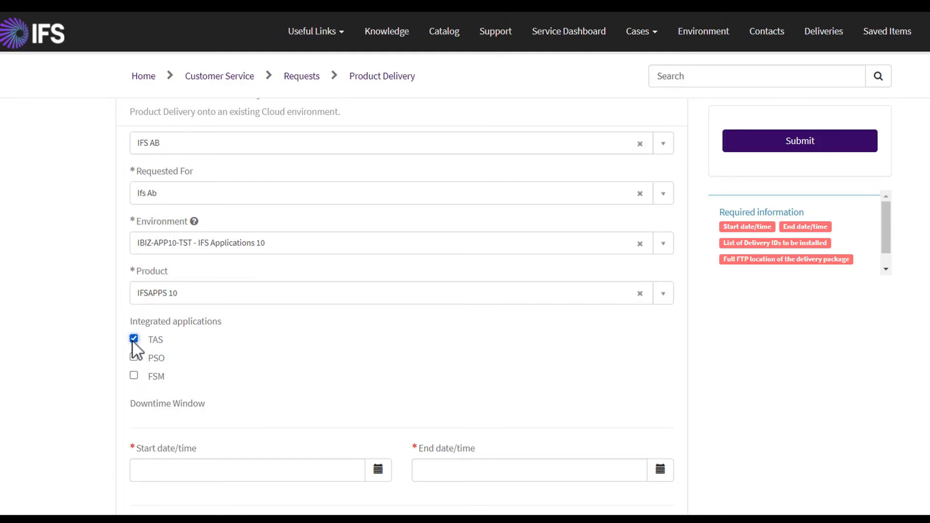
pyautogui.scroll(-3, 383, 406)
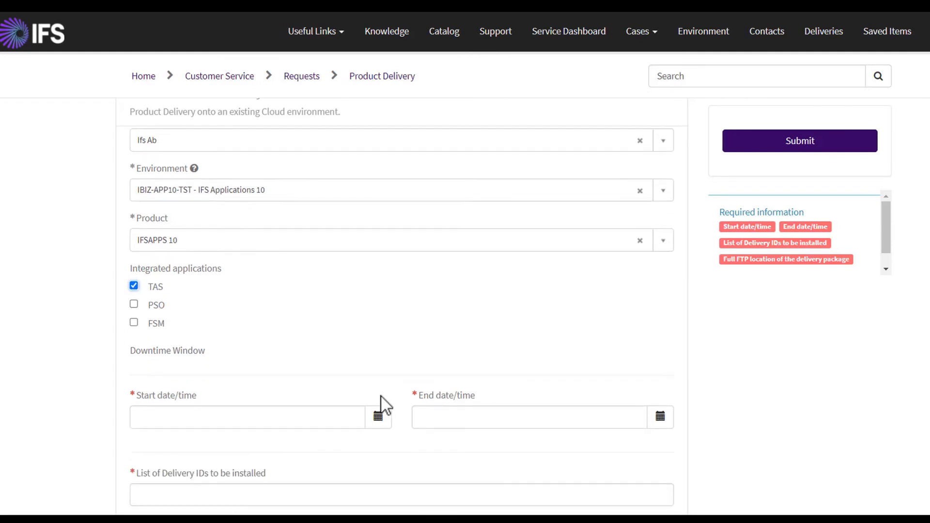
pyautogui.scroll(-1, 386, 405)
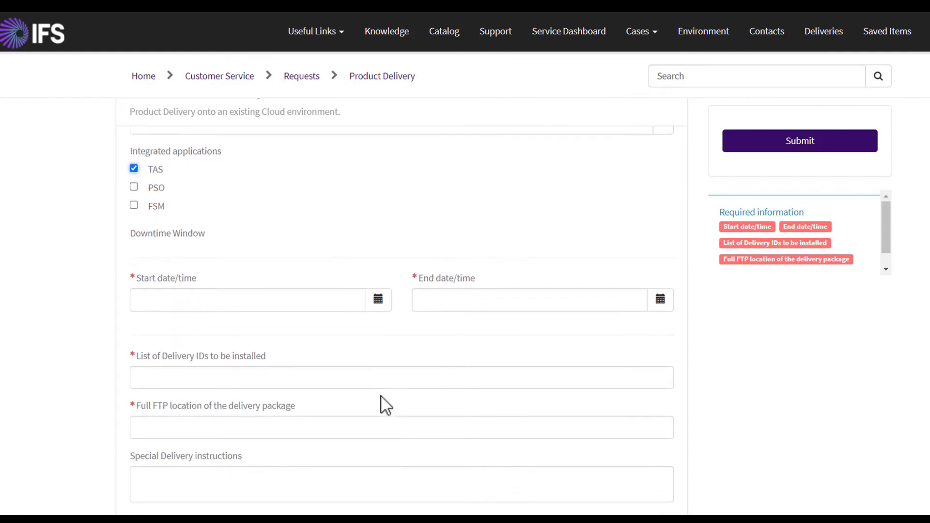
pyautogui.click(379, 305)
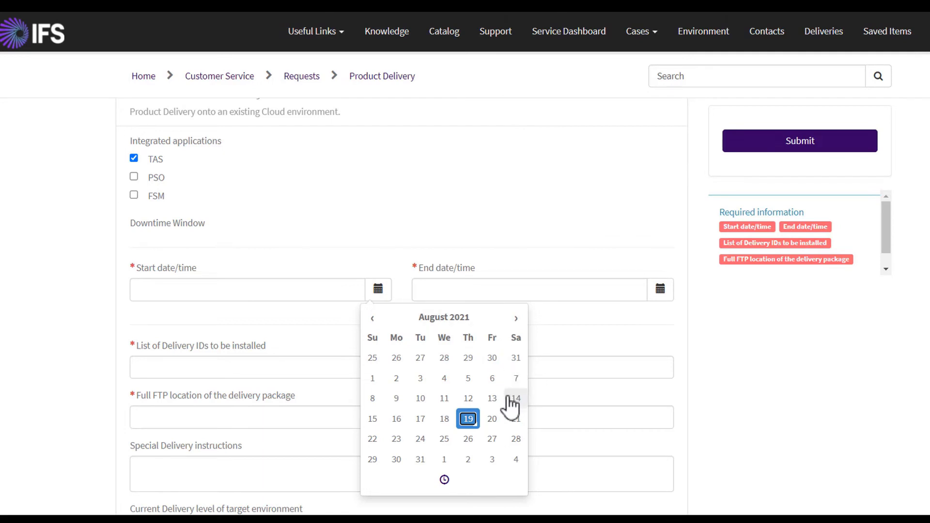
pyautogui.click(516, 420)
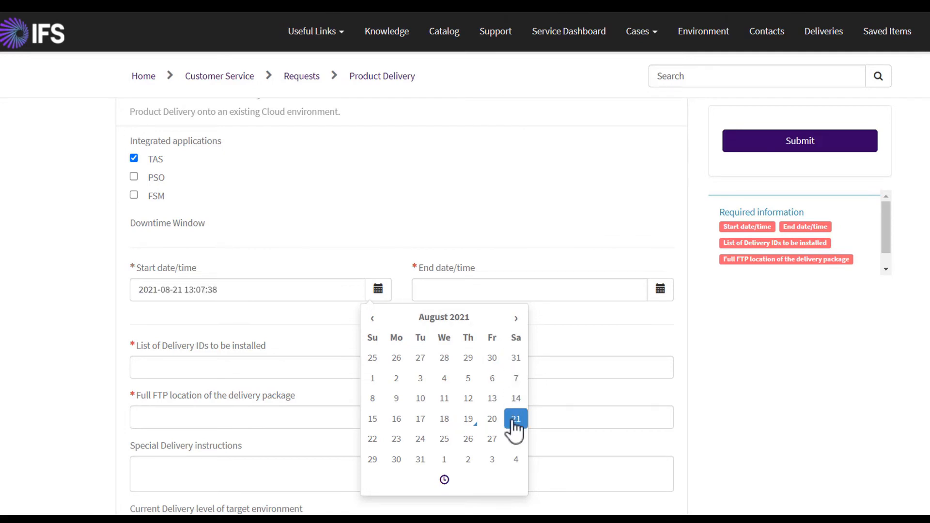
pyautogui.click(444, 481)
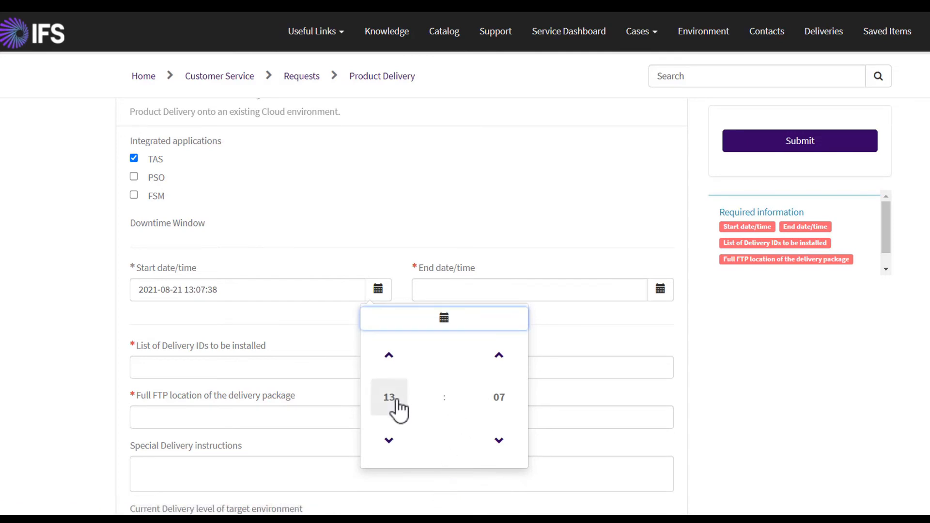
pyautogui.click(390, 398)
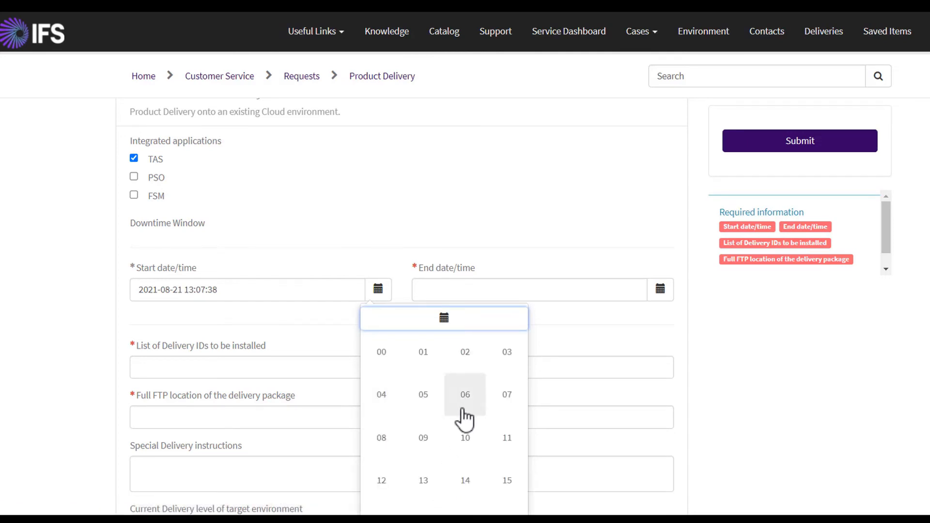
pyautogui.click(468, 439)
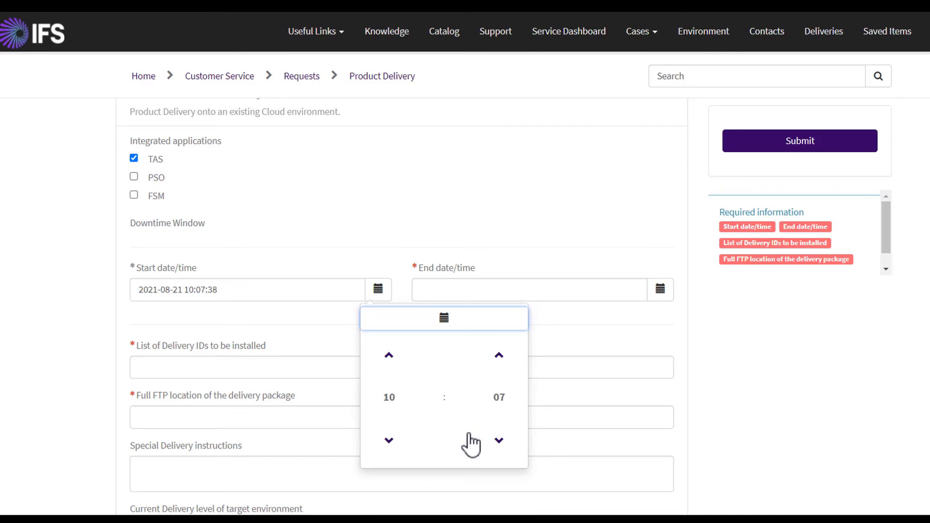
pyautogui.click(500, 398)
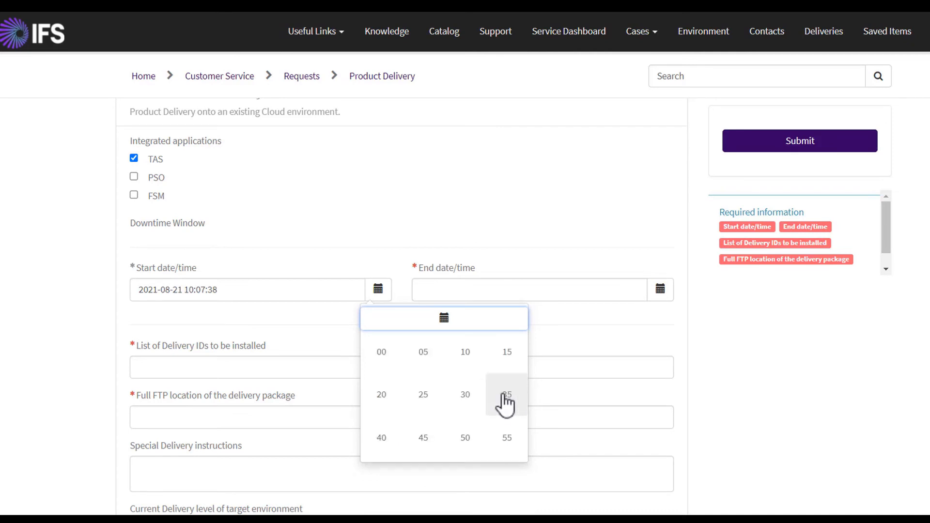
pyautogui.click(386, 370)
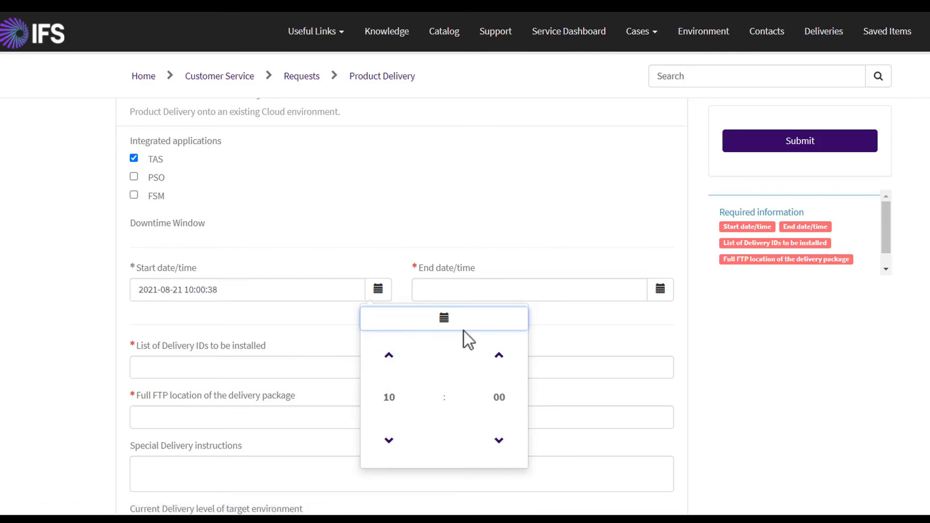
pyautogui.click(563, 295)
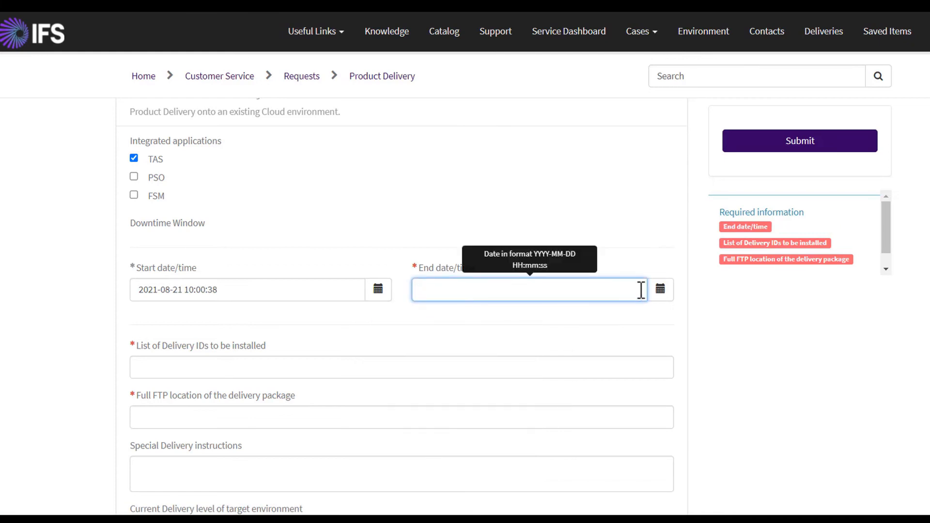
pyautogui.click(661, 290)
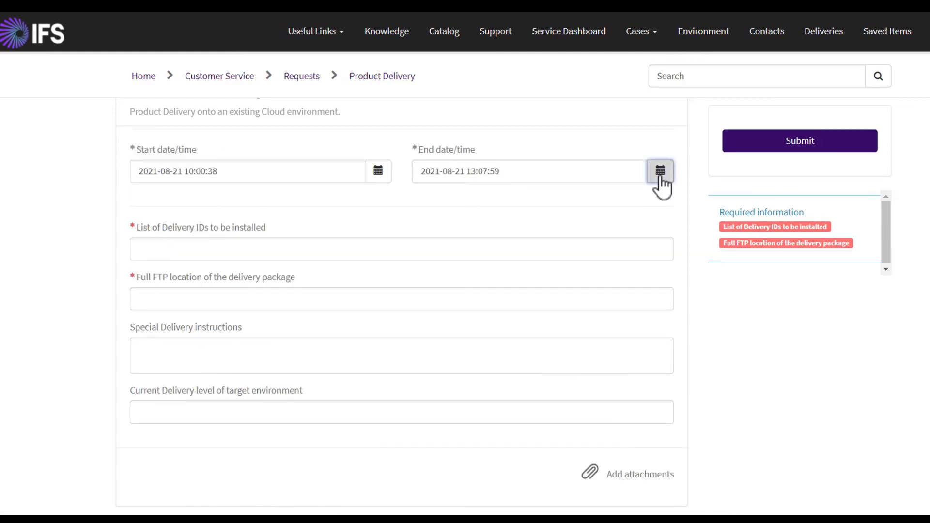
pyautogui.click(661, 176)
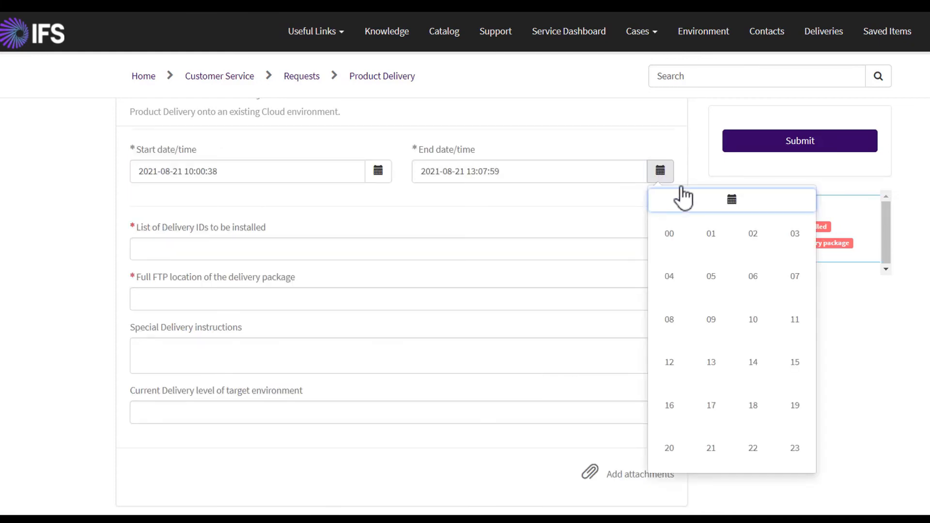
pyautogui.click(684, 445)
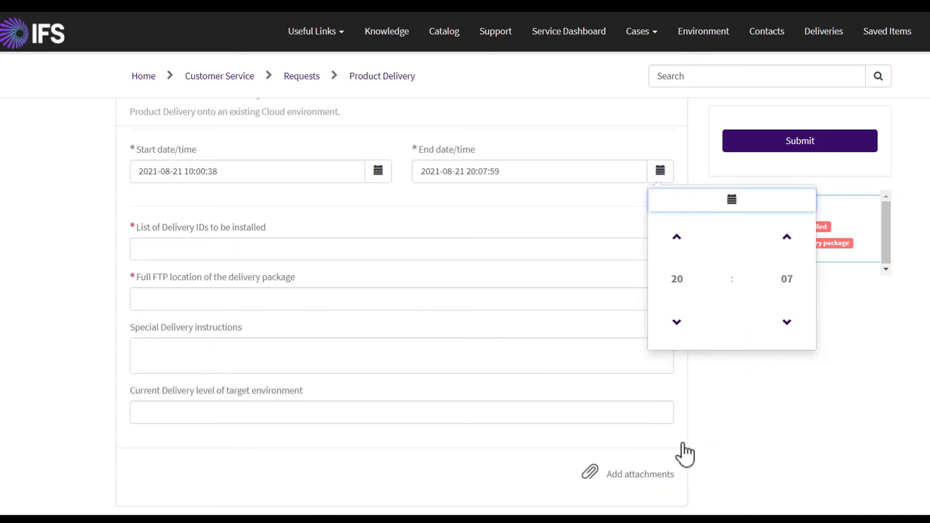
pyautogui.click(792, 283)
pyautogui.click(669, 235)
# Step: Enter "Release 002" as the delivery ID to be installed and go to the delivery package's FTP location
pyautogui.click(610, 249)
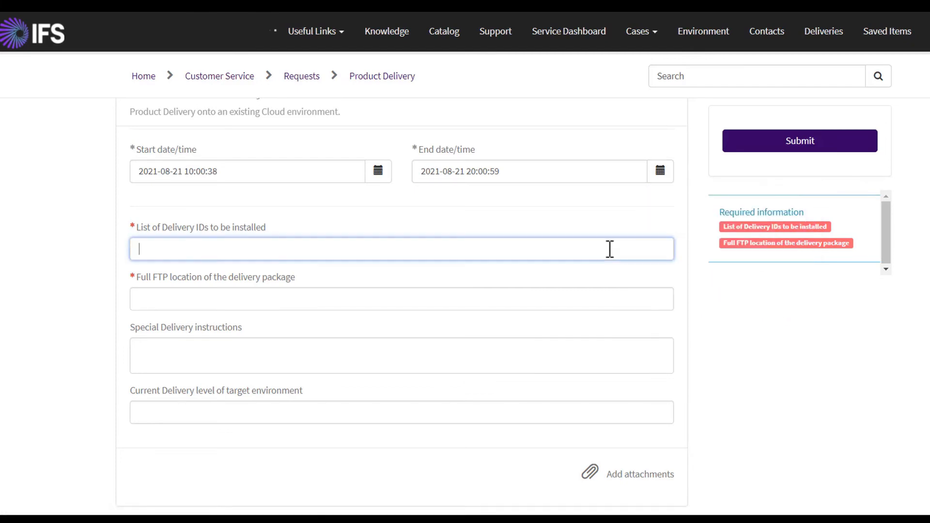
pyautogui.write('Rele')
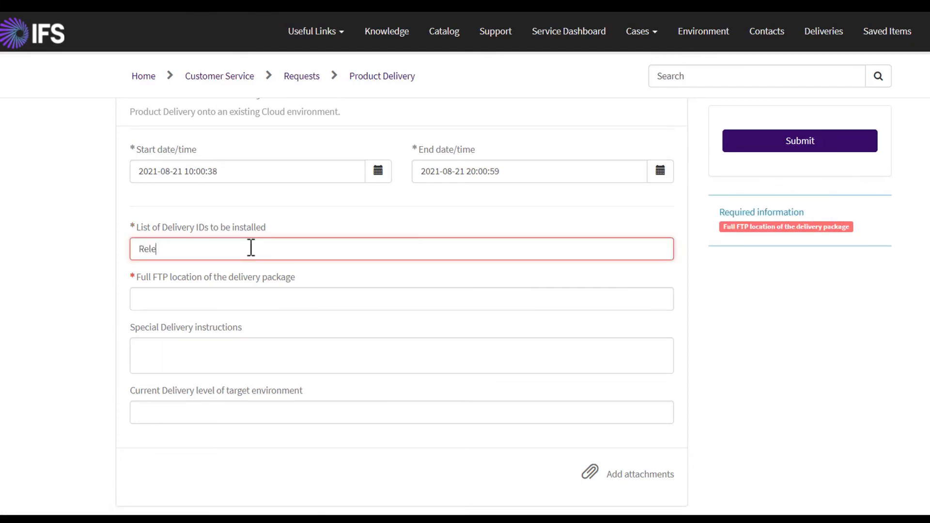
pyautogui.write('ase 002')
pyautogui.click(251, 294)
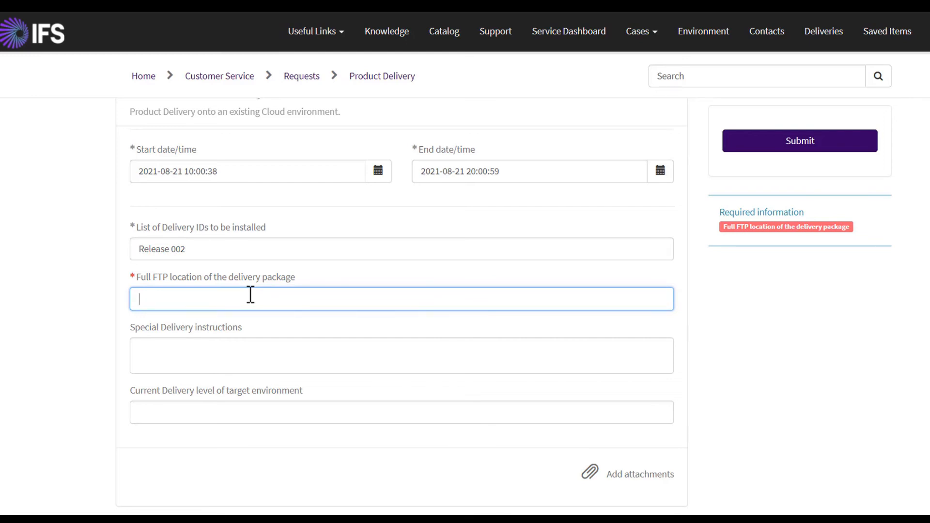
# Step: Enter "Please deliver on a weekend" as special delivery instructions and "Release 001" as the target environment's current delivery level
pyautogui.click(210, 346)
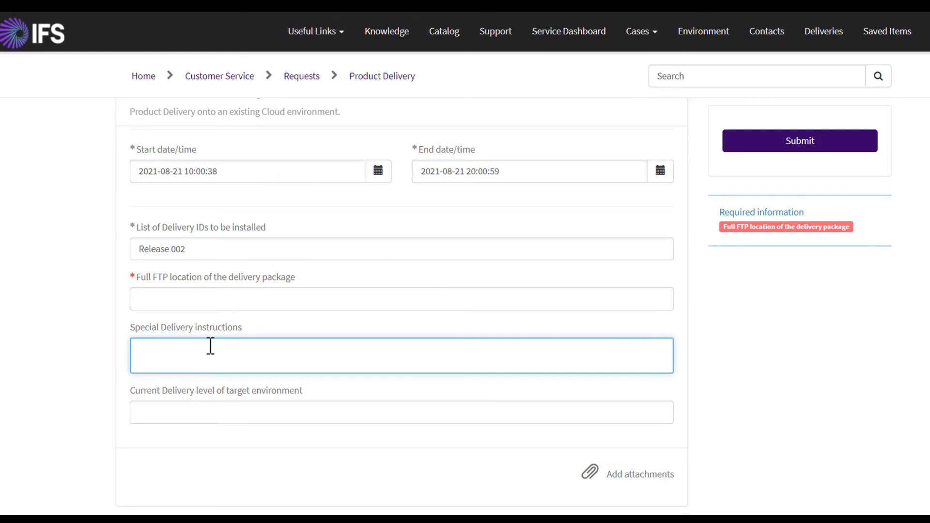
pyautogui.write('Please deliver on a weekend')
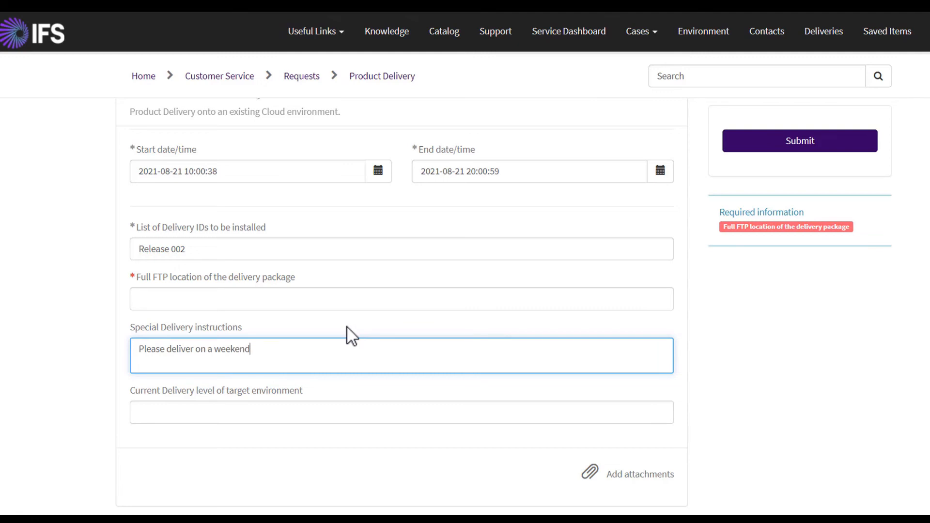
pyautogui.click(291, 416)
pyautogui.write('Release 001')
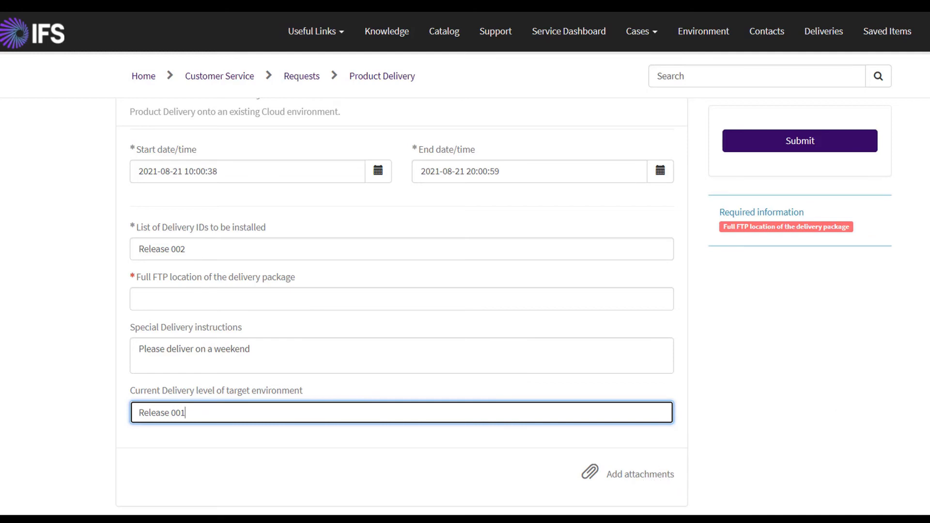
# Step: Submit the product delivery request and place the cursor in the new case's message box
pyautogui.scroll(7, 402, 310)
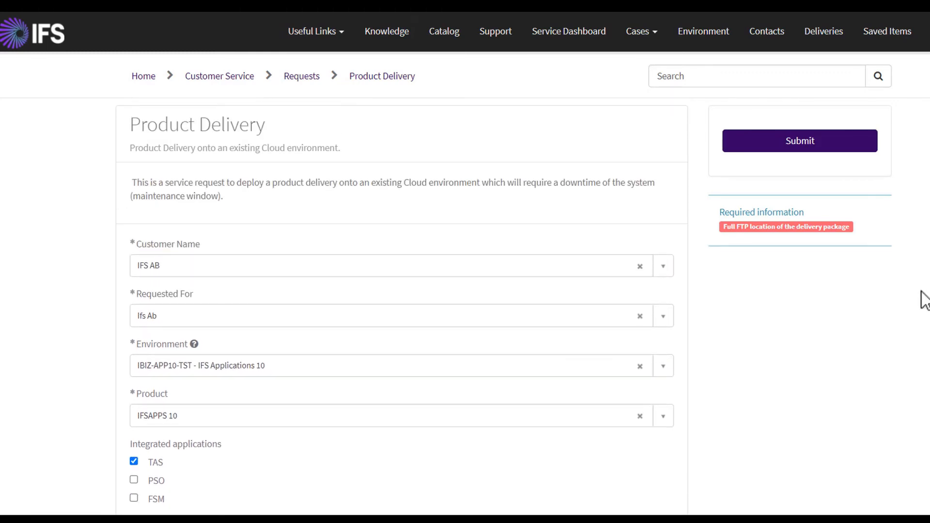
pyautogui.click(830, 158)
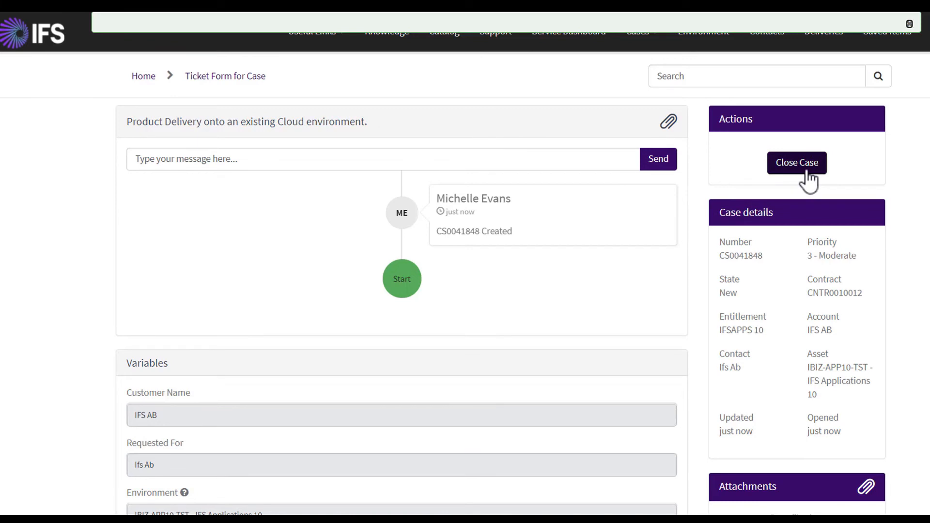
pyautogui.click(312, 159)
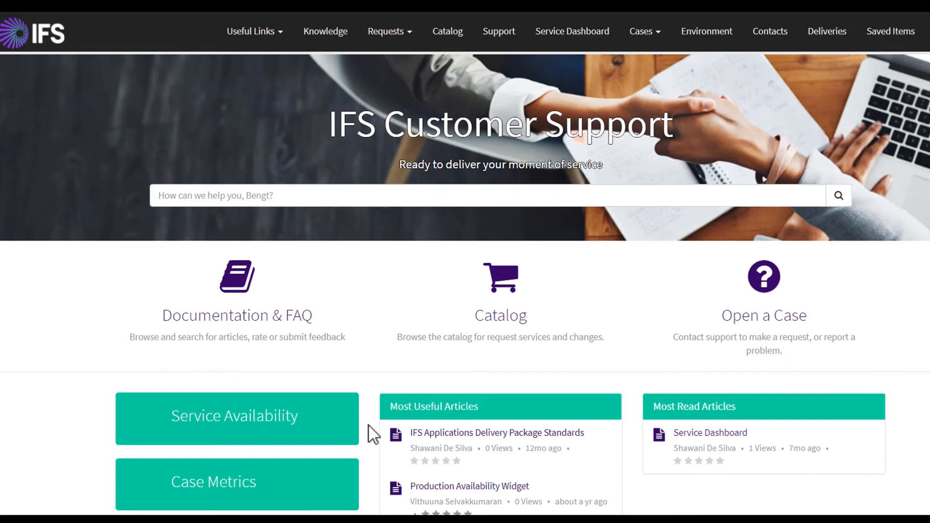
# Step: Open Booked Activities from the portal home page and review the upcoming cases with their schedule statuses and activity dates
pyautogui.scroll(-3, 373, 433)
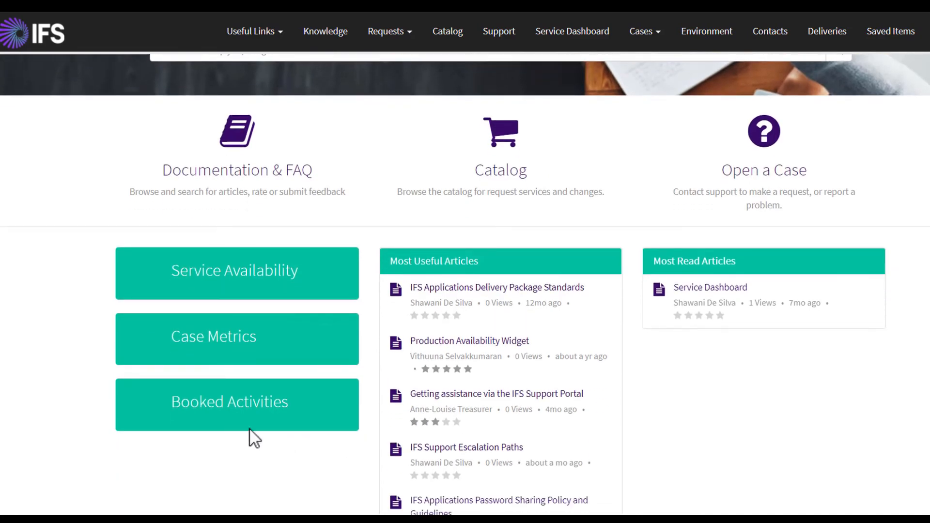
pyautogui.click(222, 413)
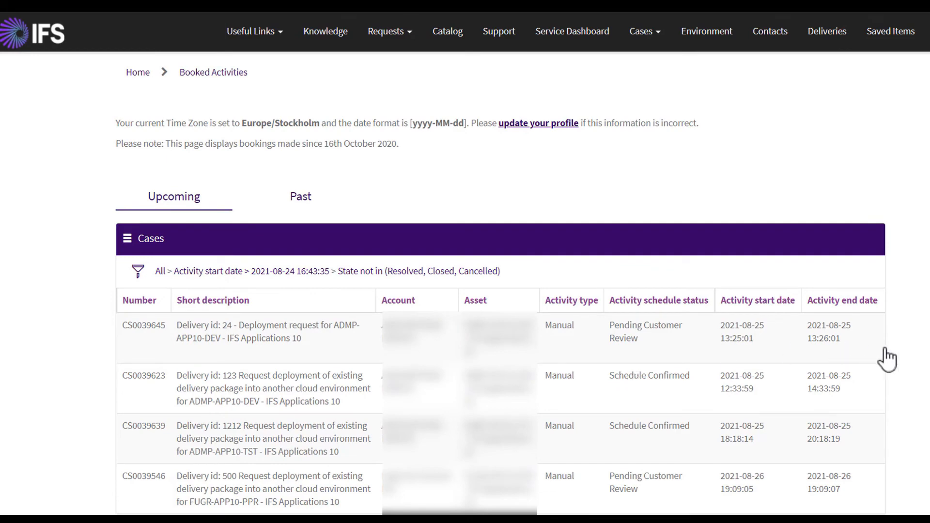
pyautogui.scroll(-2, 902, 367)
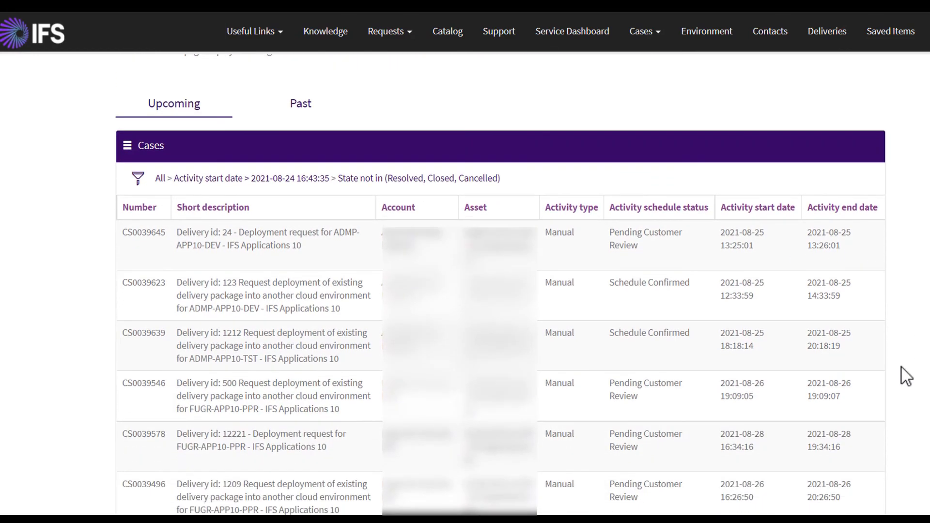
pyautogui.scroll(-3, 902, 367)
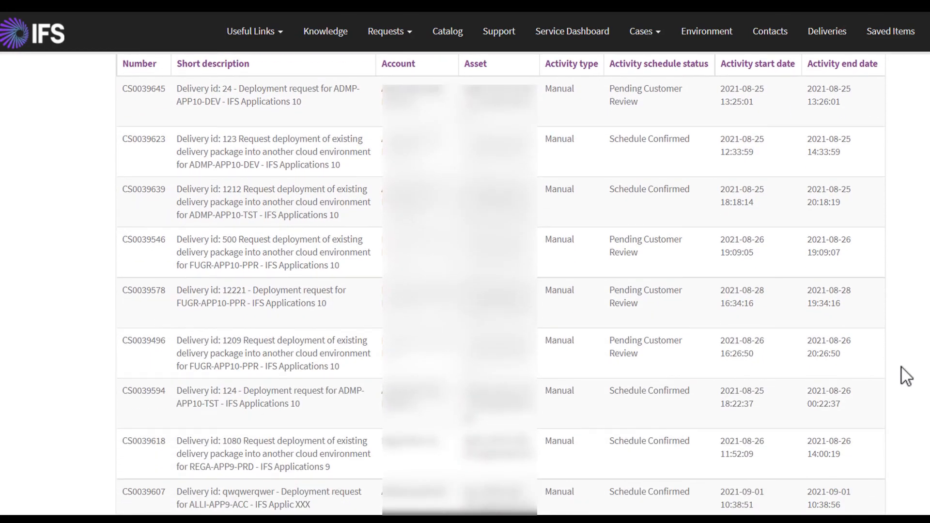
pyautogui.scroll(3, 903, 368)
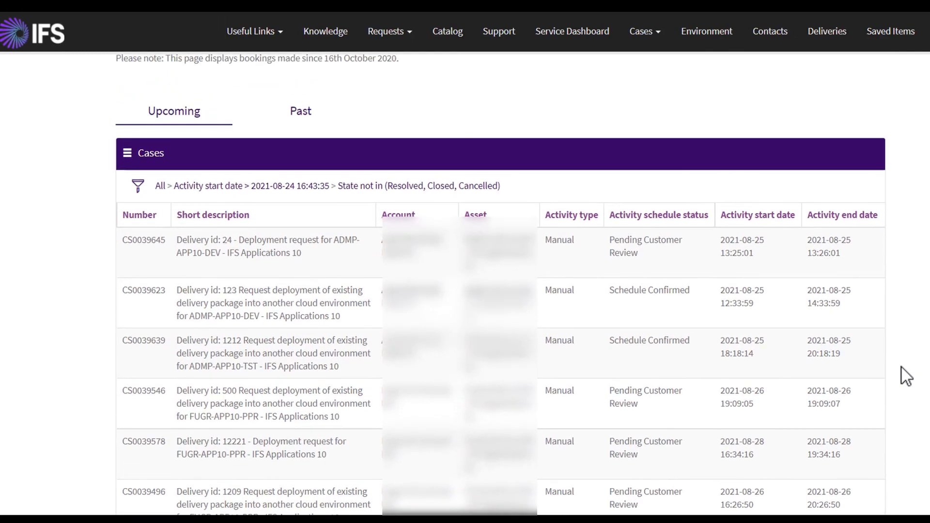
pyautogui.scroll(2, 907, 376)
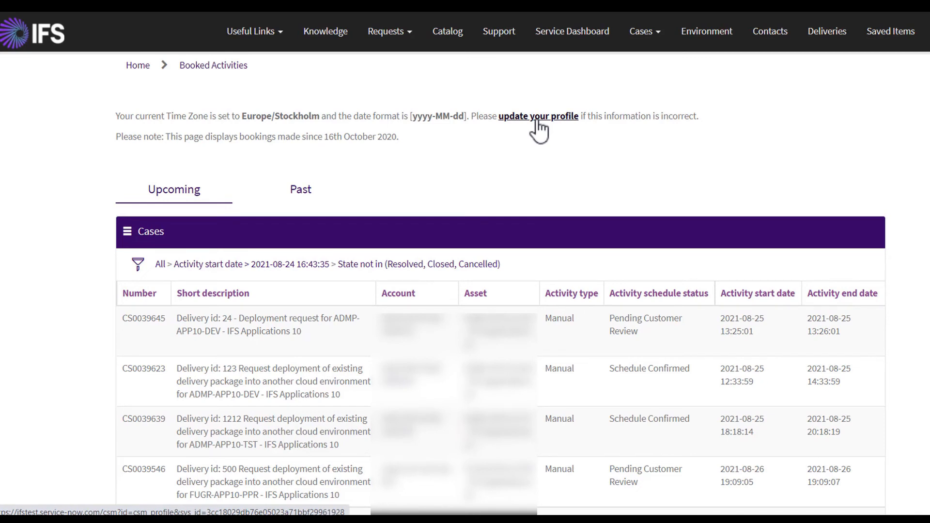
# Step: Examine the filter's field choices and date options for the upcoming booked activities, and switch to the past activities
pyautogui.click(139, 266)
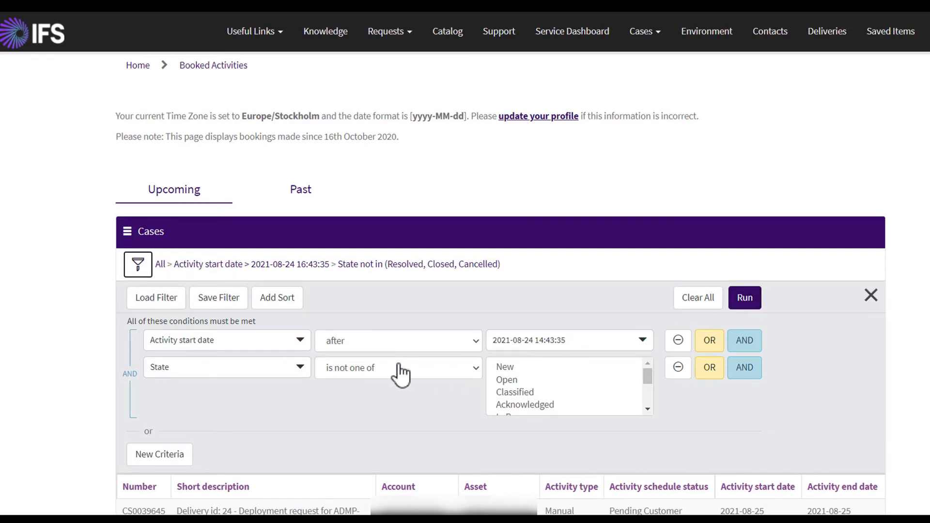
pyautogui.click(305, 340)
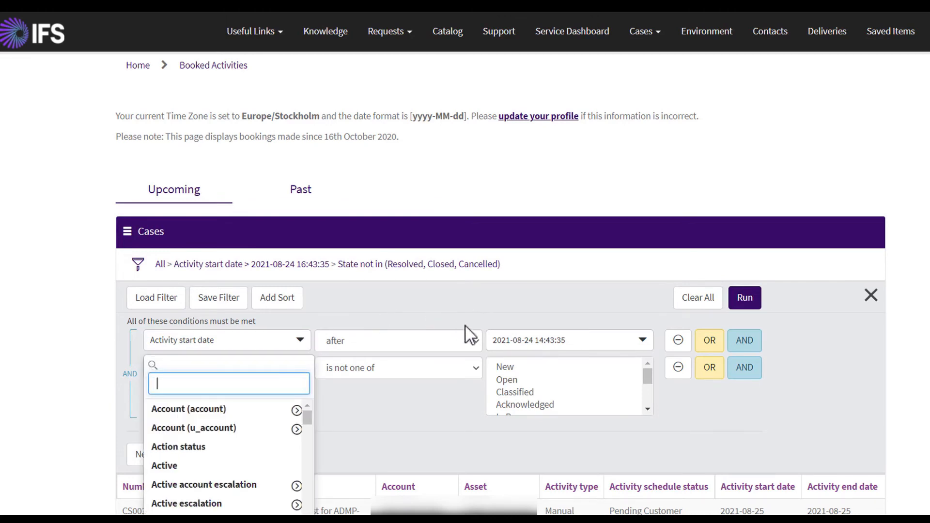
pyautogui.click(646, 341)
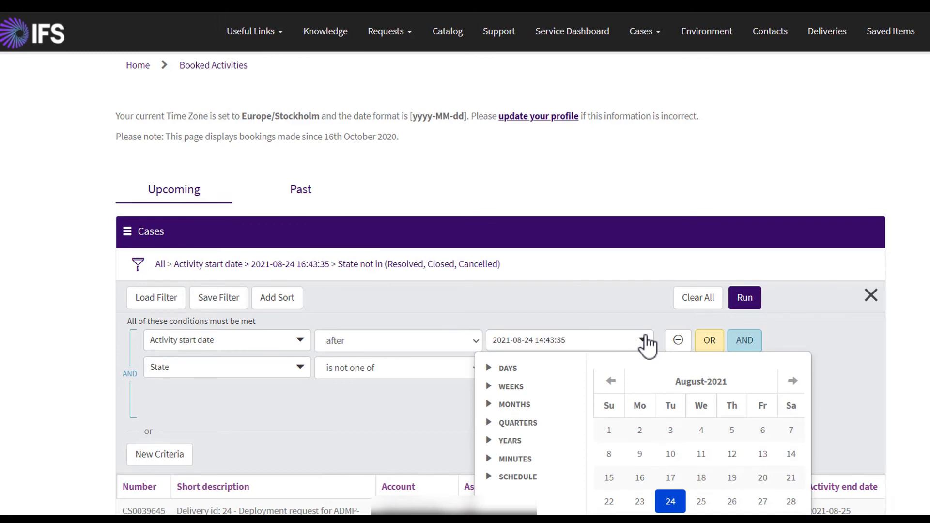
pyautogui.click(595, 302)
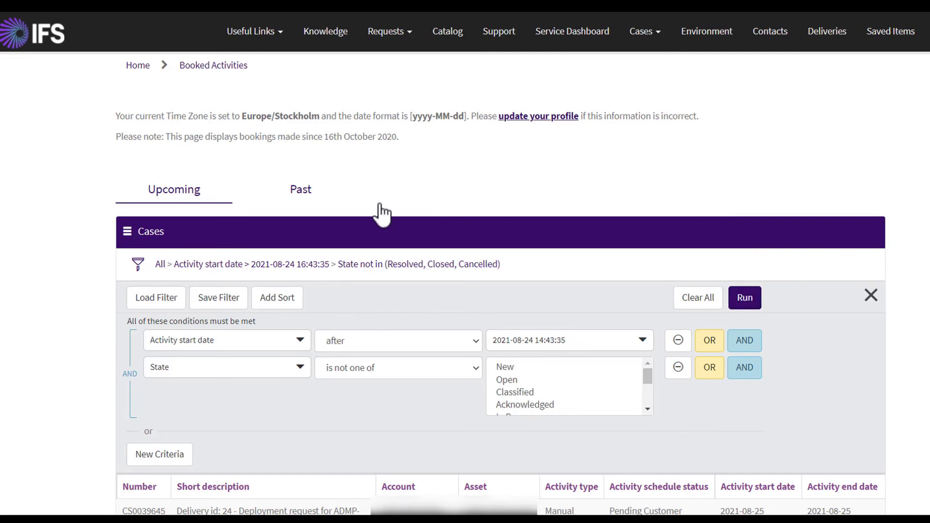
pyautogui.click(302, 191)
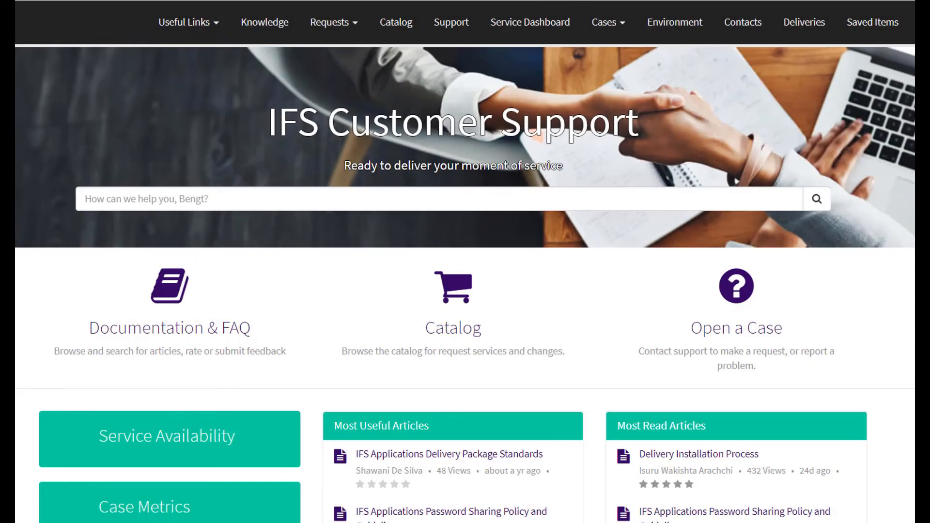
# Step: Open the Environment Cloning request form from the Requests category of the service catalog
pyautogui.click(486, 320)
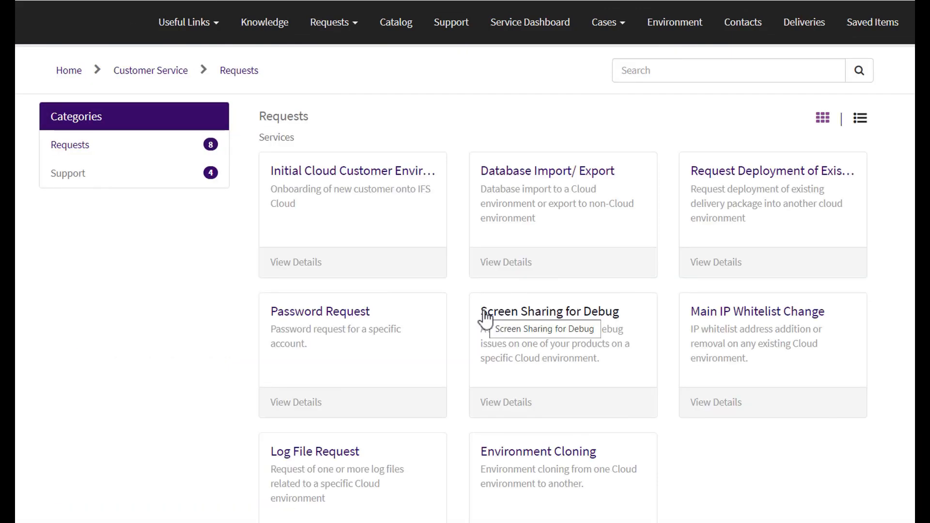
pyautogui.scroll(-1, 667, 466)
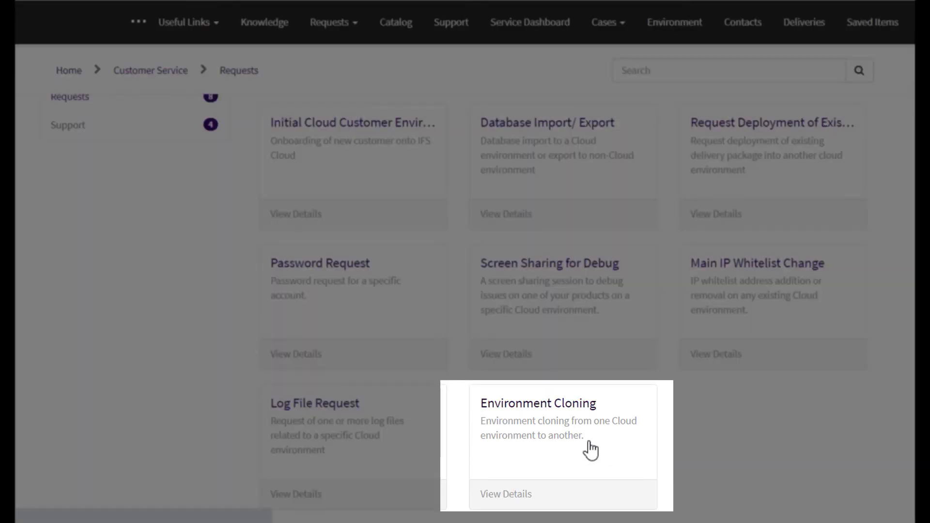
pyautogui.click(591, 451)
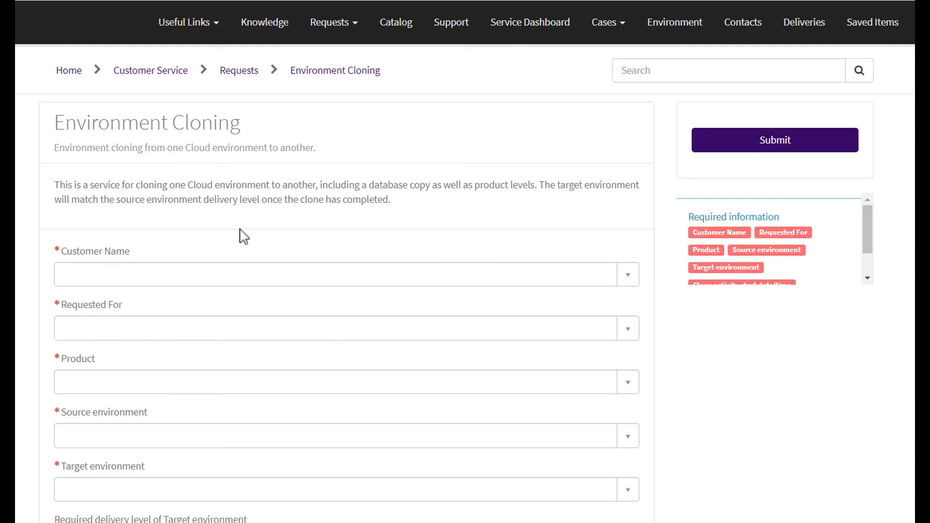
# Step: Set the customer name to IFS AB and choose the contact's name as the person the cloning is requested for
pyautogui.click(129, 279)
pyautogui.write('ifs a')
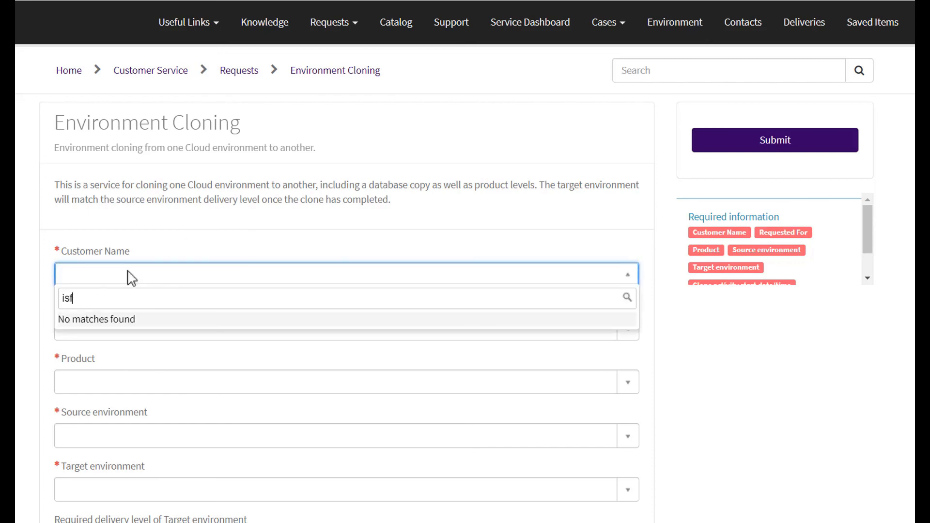
pyautogui.write('b')
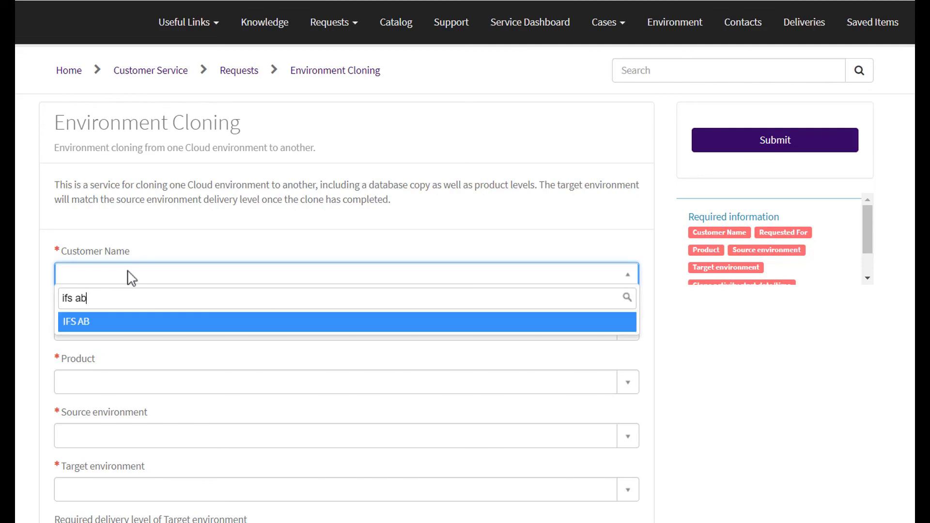
pyautogui.press('Return')
pyautogui.click(200, 330)
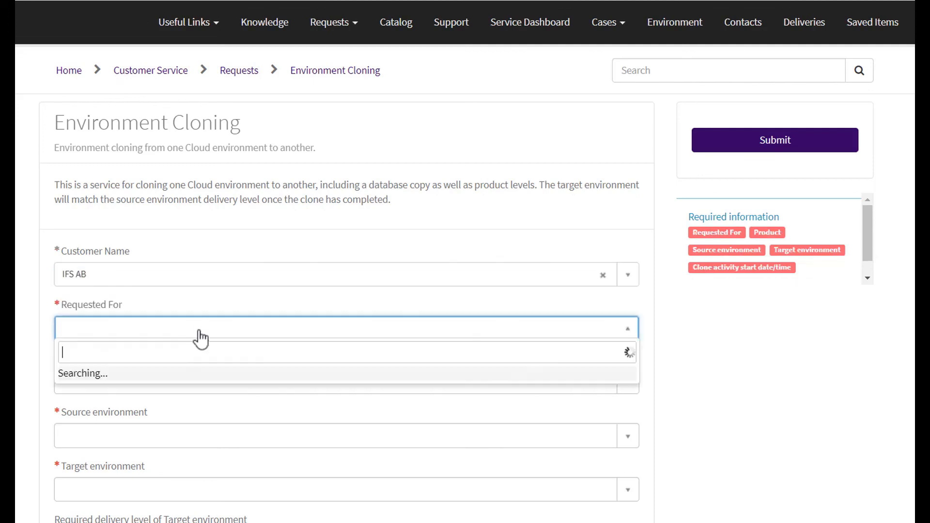
pyautogui.click(144, 381)
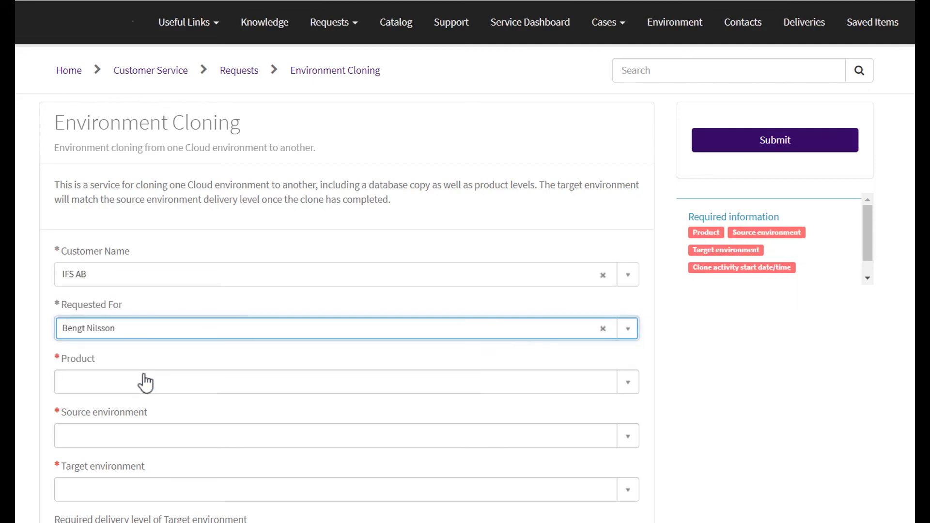
# Step: Choose IFSAPPS 10 as the product and IBIZ-APP10-PRD - IFS Applications 10 as the source environment
pyautogui.click(155, 387)
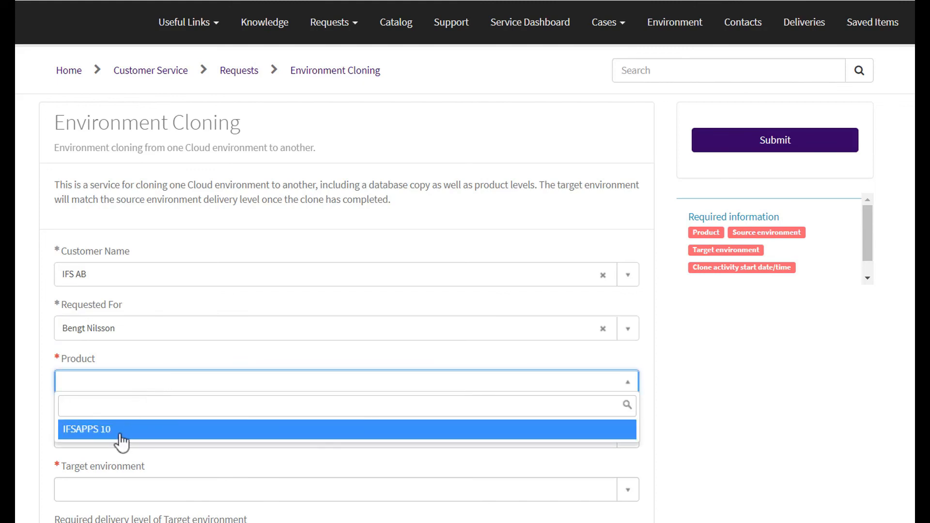
pyautogui.click(119, 431)
pyautogui.scroll(-3, 140, 450)
pyautogui.click(393, 286)
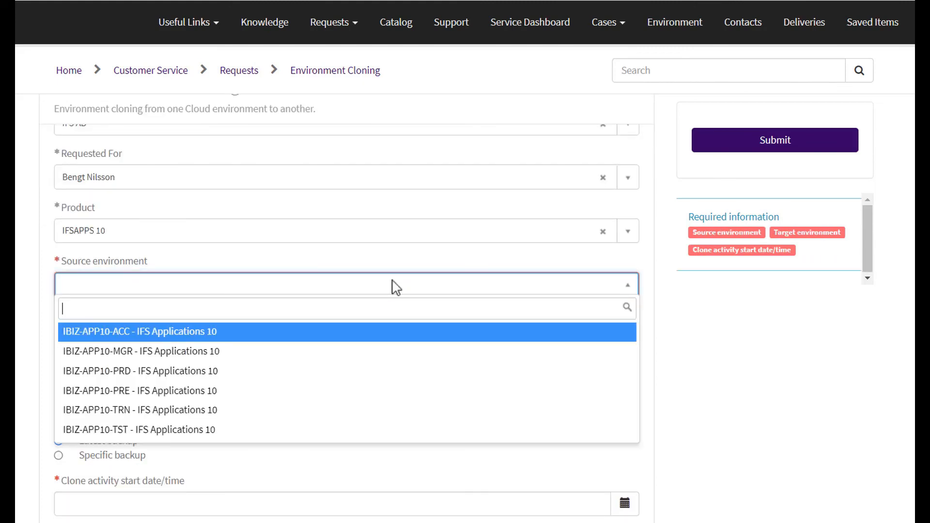
pyautogui.click(298, 379)
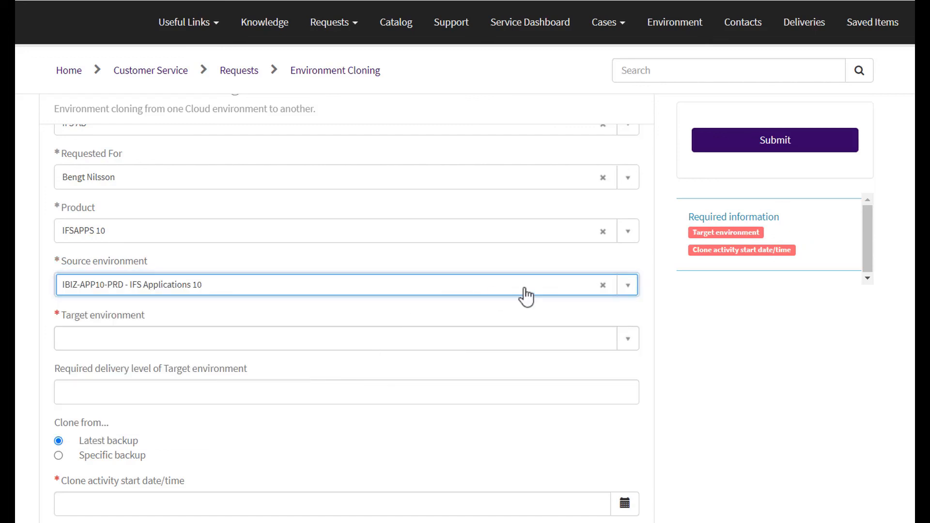
# Step: Choose IBIZ-APP10-TST - IFS Applications 10 as the target environment and enter 005 as its required delivery level
pyautogui.click(633, 345)
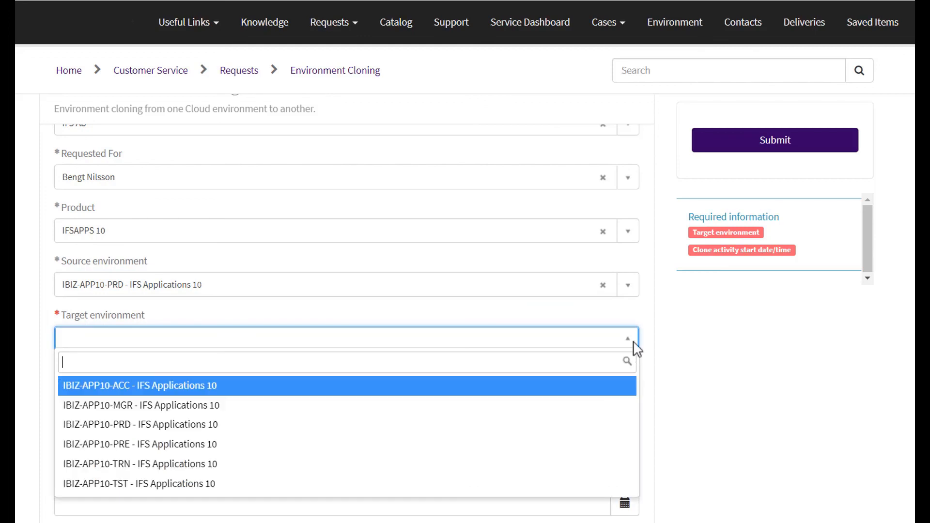
pyautogui.click(366, 485)
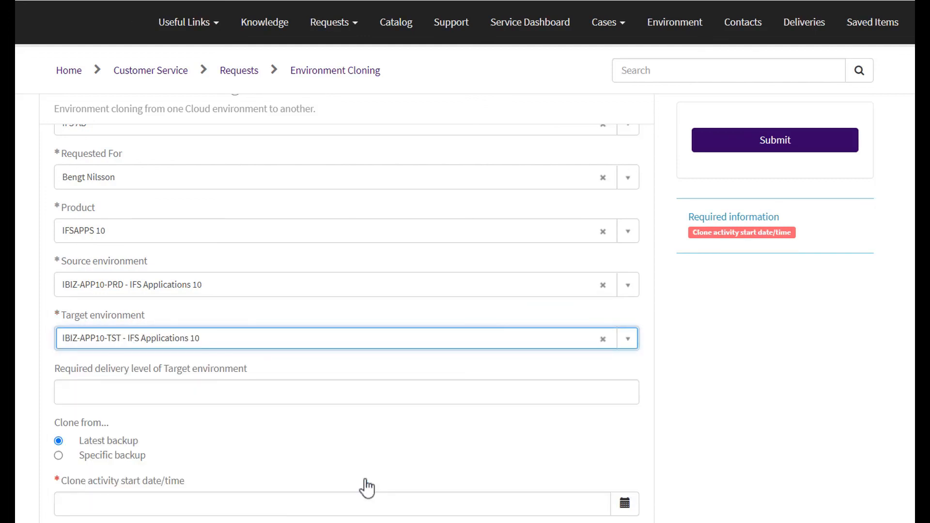
pyautogui.click(261, 392)
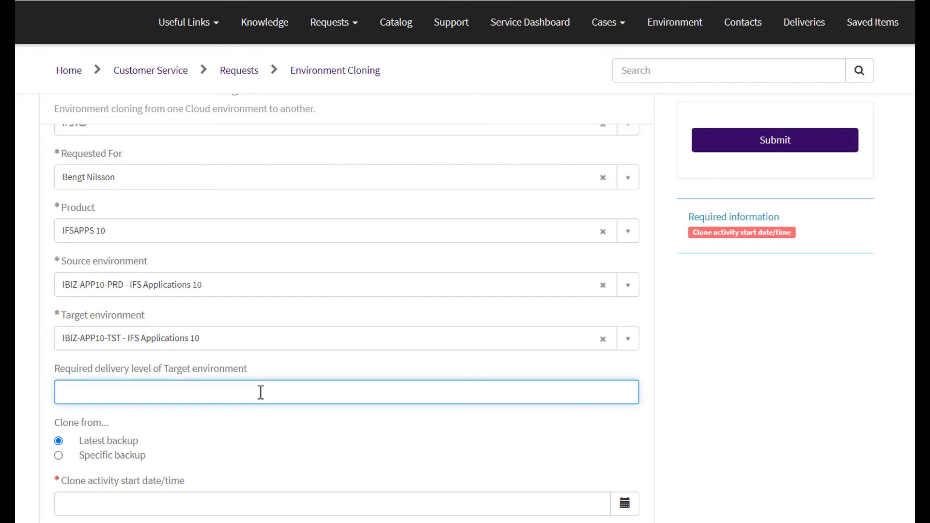
pyautogui.write('005')
# Step: Clone from a specific backup, setting the source environment's export time to 7 October 2021 with hour 00
pyautogui.scroll(-2, 261, 392)
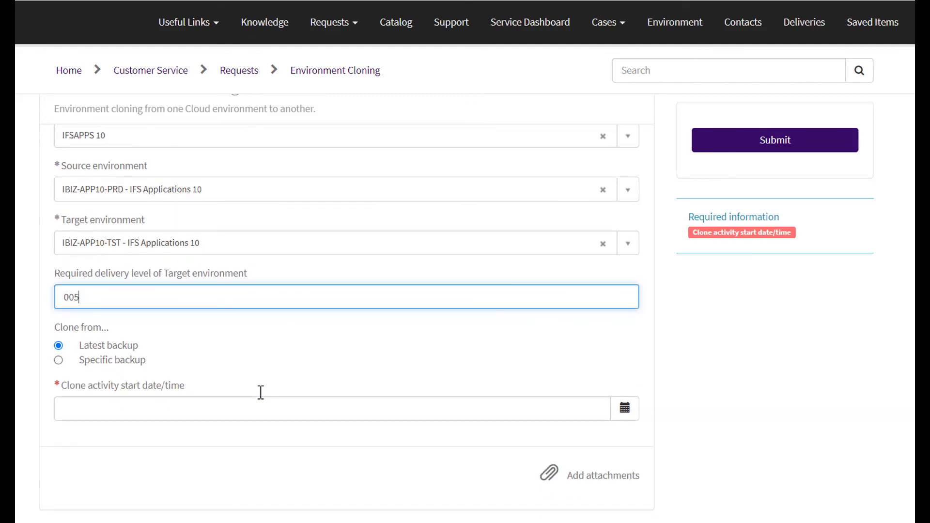
pyautogui.click(59, 360)
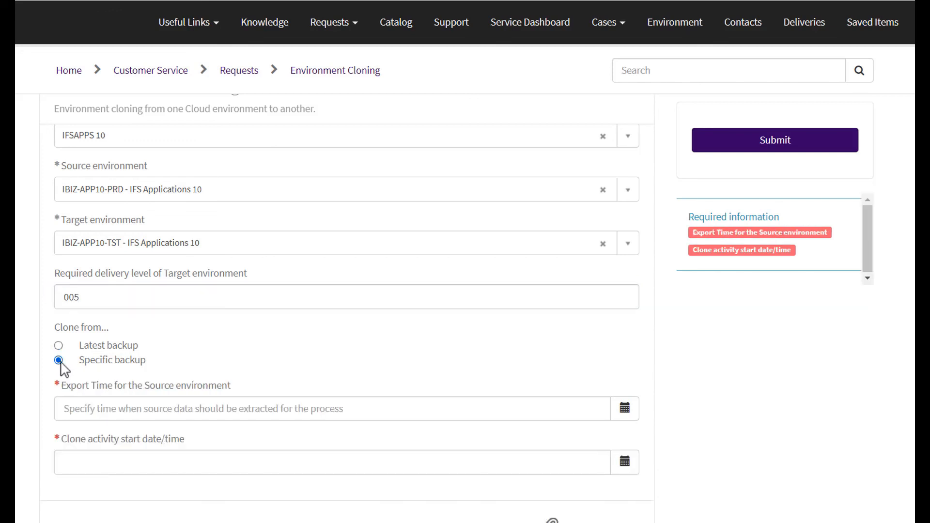
pyautogui.click(630, 413)
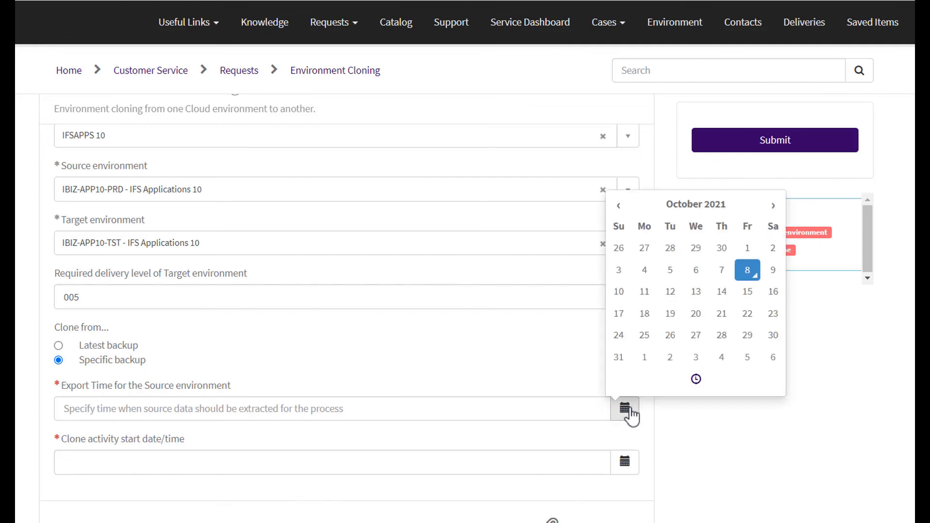
pyautogui.click(728, 274)
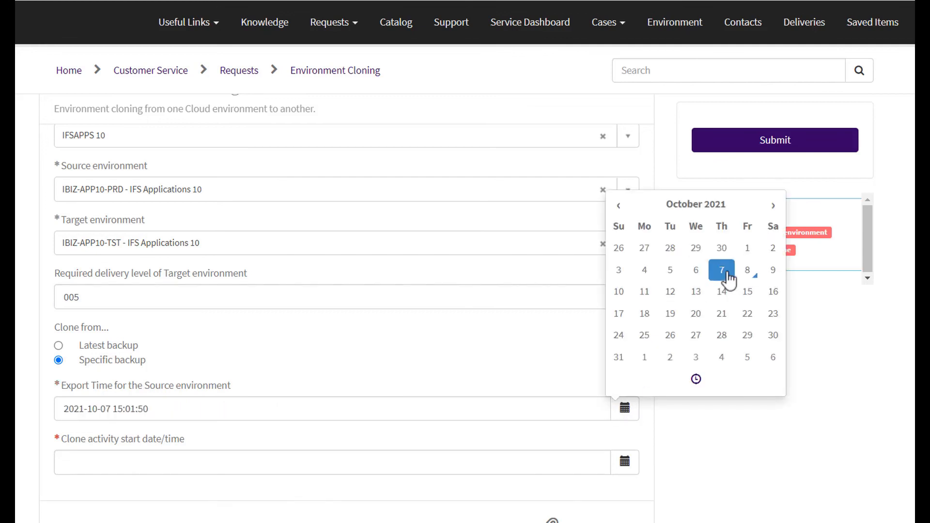
pyautogui.click(696, 380)
pyautogui.click(637, 314)
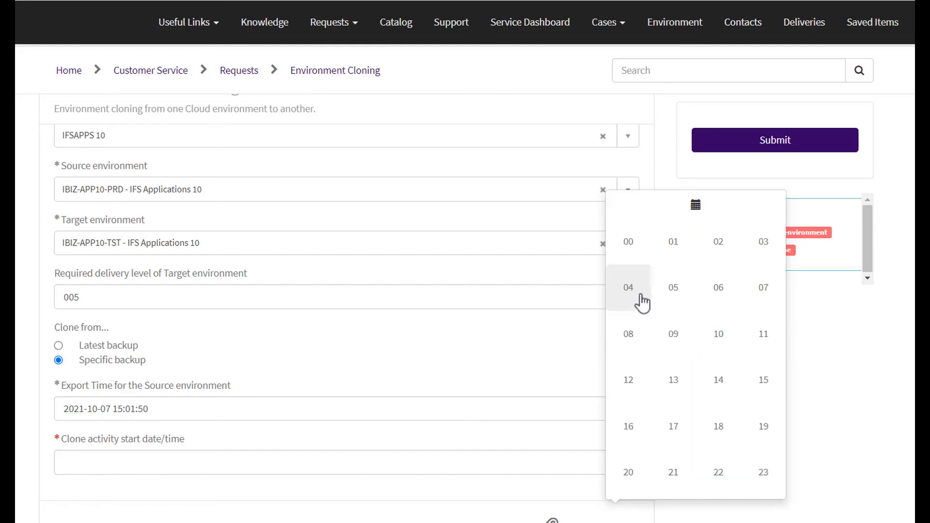
pyautogui.click(631, 249)
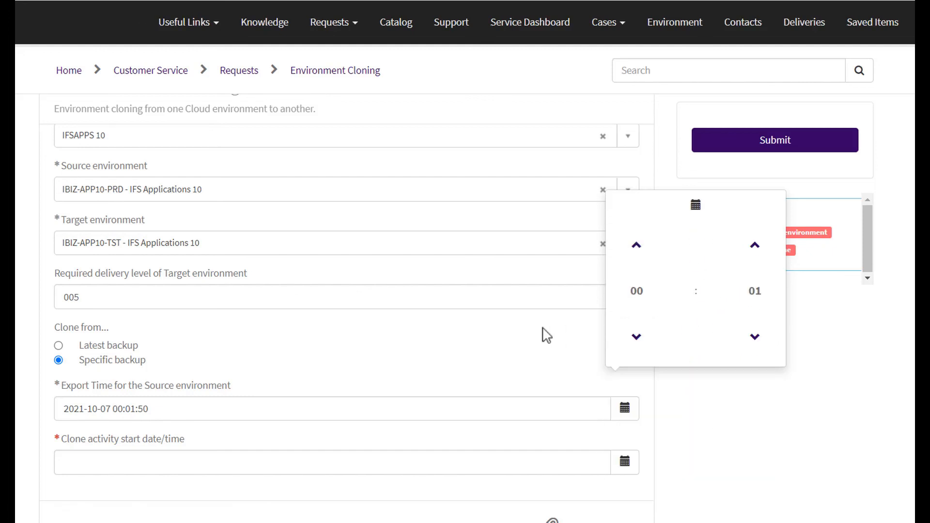
pyautogui.click(481, 407)
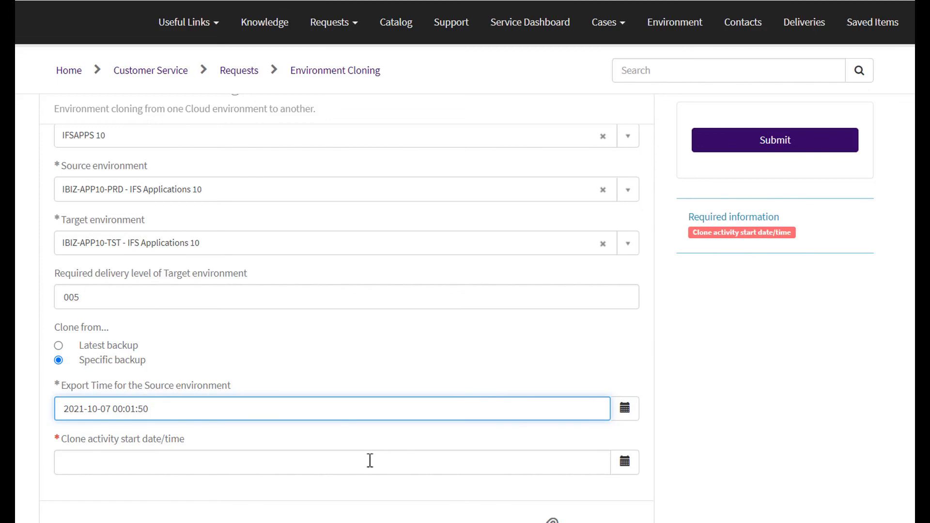
# Step: Set the clone activity start date to 12 October 2021
pyautogui.click(347, 464)
pyautogui.scroll(-1, 348, 465)
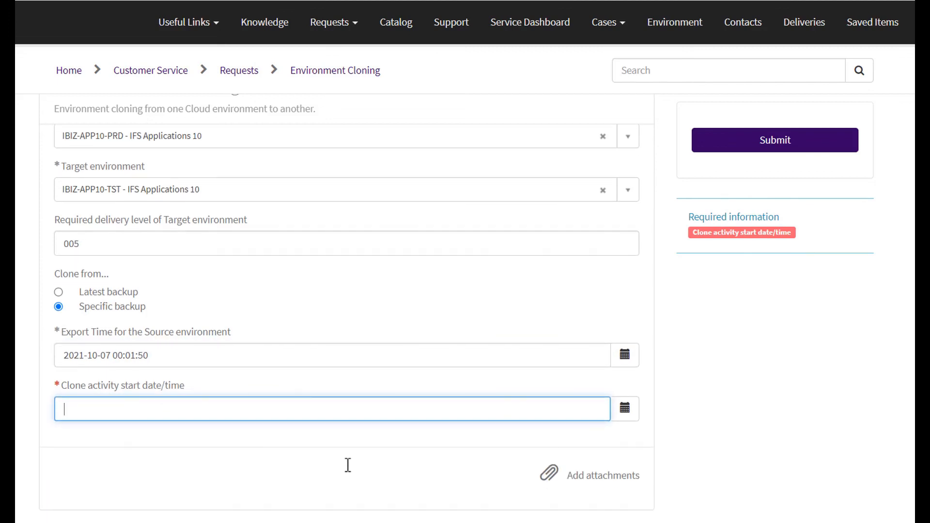
pyautogui.click(626, 409)
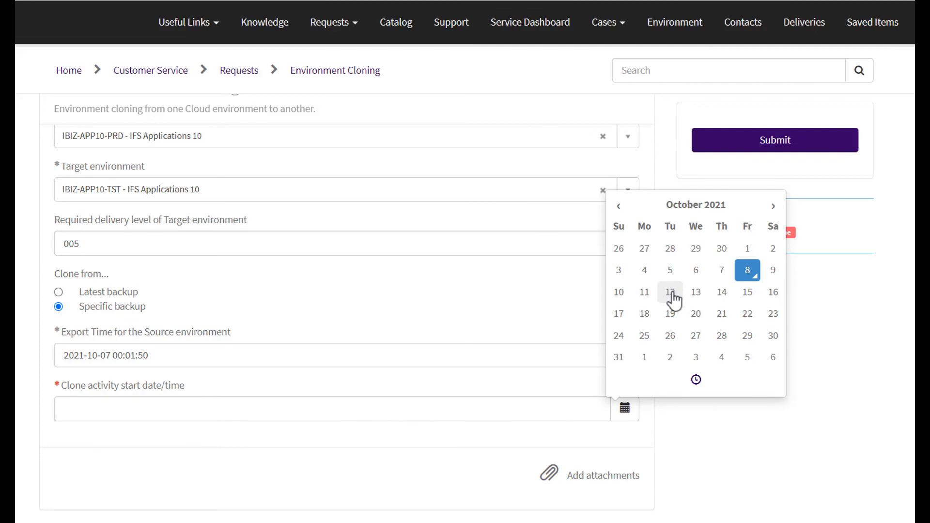
pyautogui.click(671, 293)
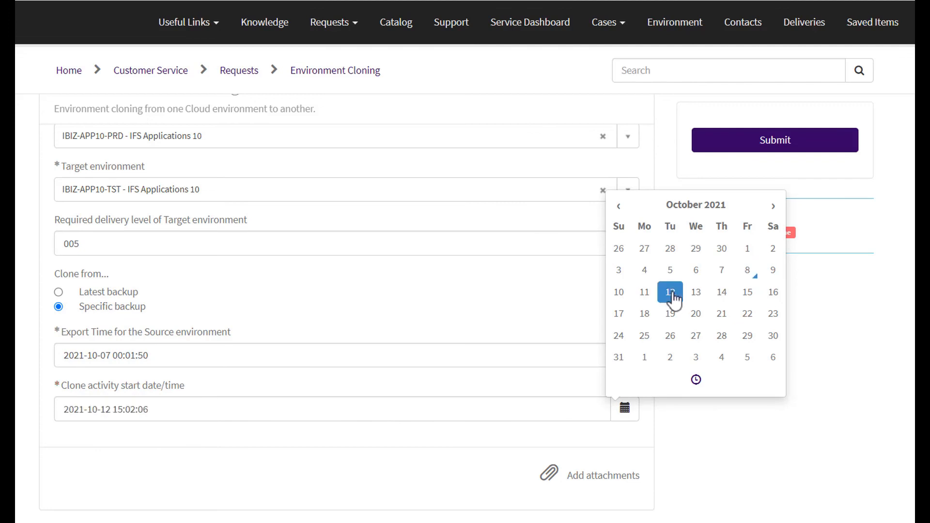
pyautogui.click(516, 418)
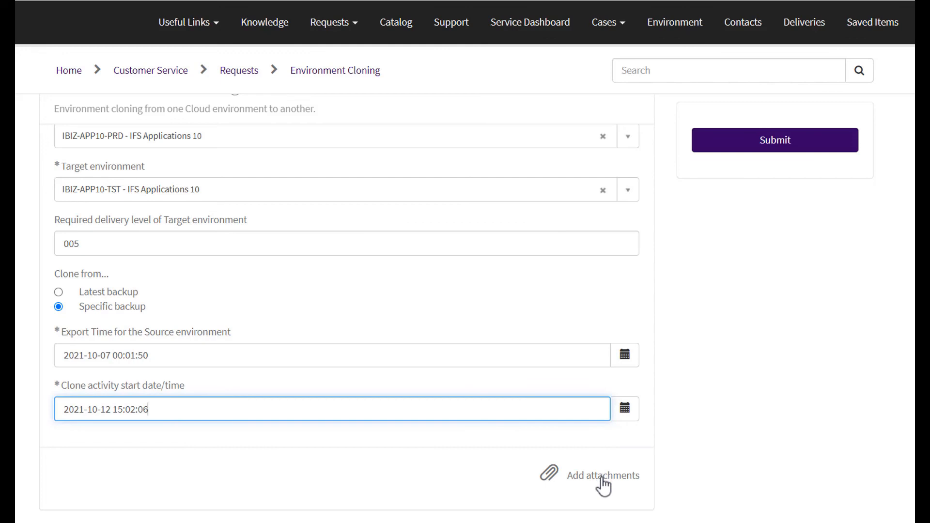
# Step: Submit the environment cloning request and place the cursor in the new case's message box
pyautogui.click(831, 145)
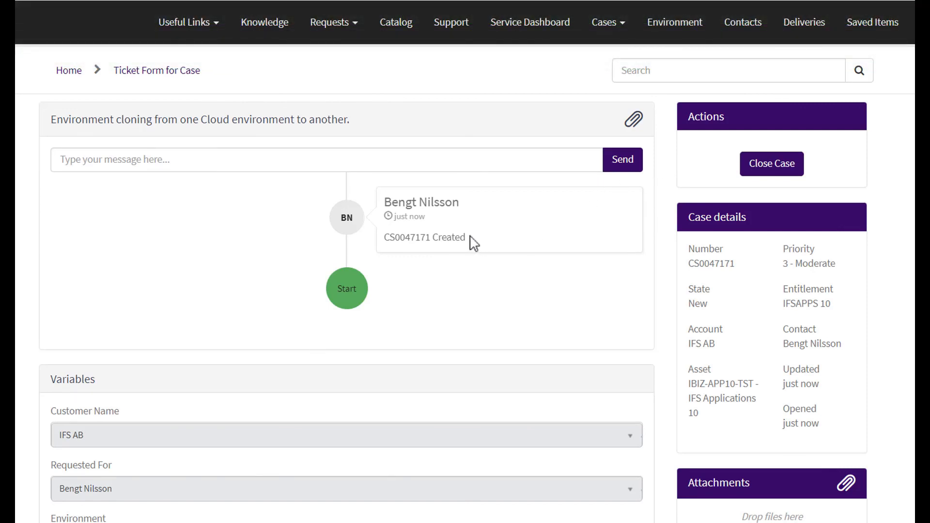
pyautogui.click(270, 163)
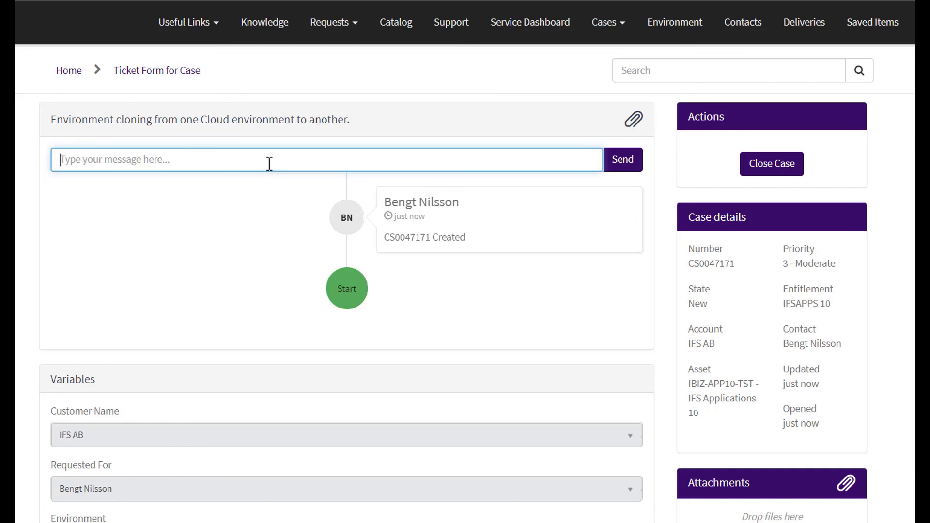